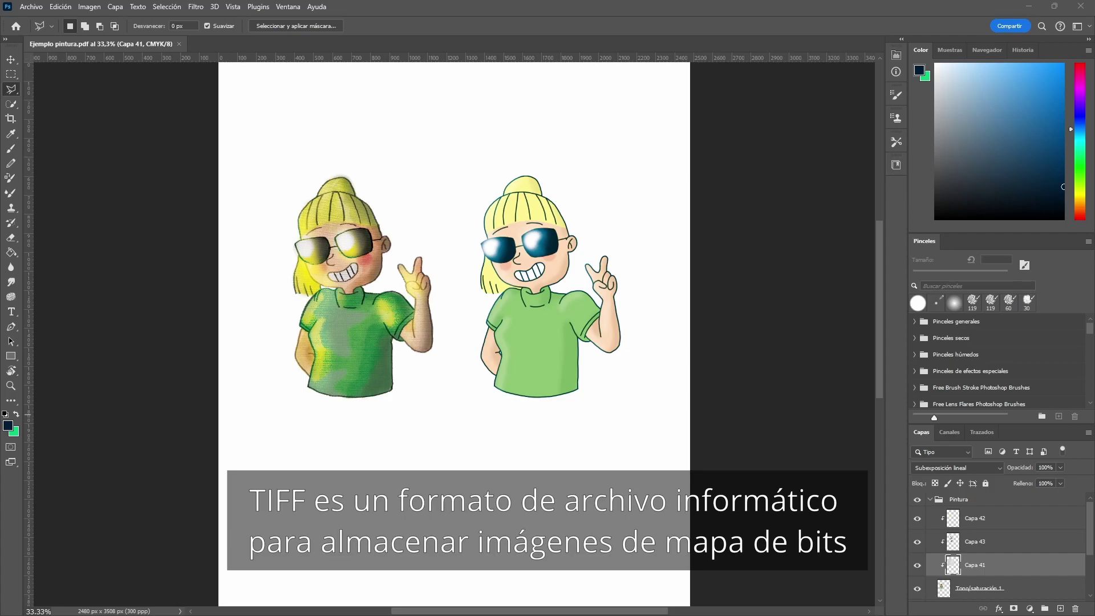
Save the illustration through Guardar como with TIFF as the file type, reaching the TIFF options
left_click(38, 6)
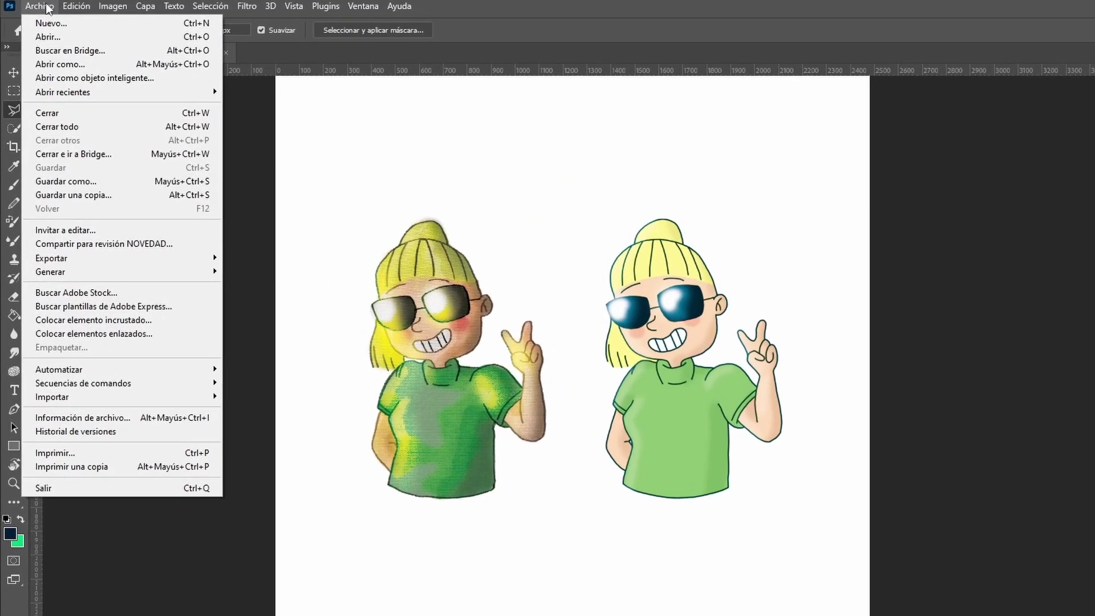
left_click(71, 182)
left_click(224, 460)
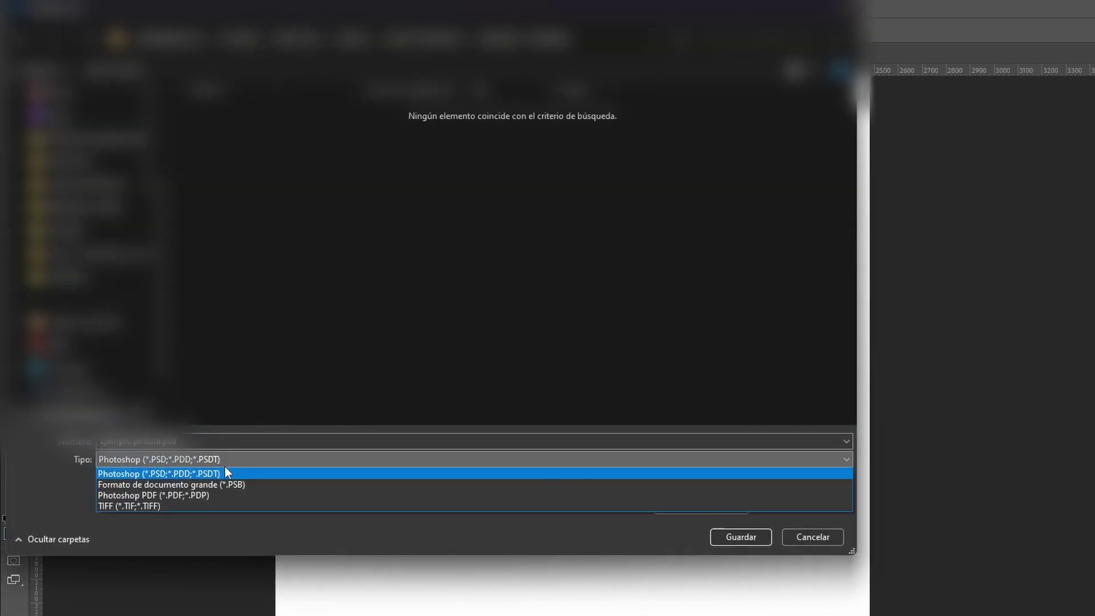
left_click(207, 502)
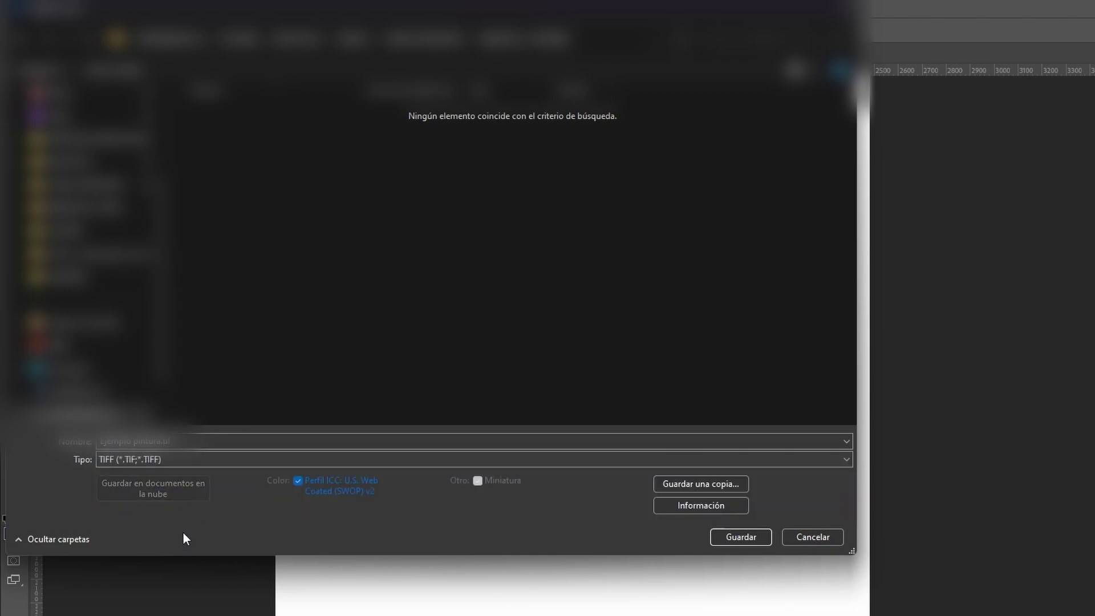
left_click(739, 537)
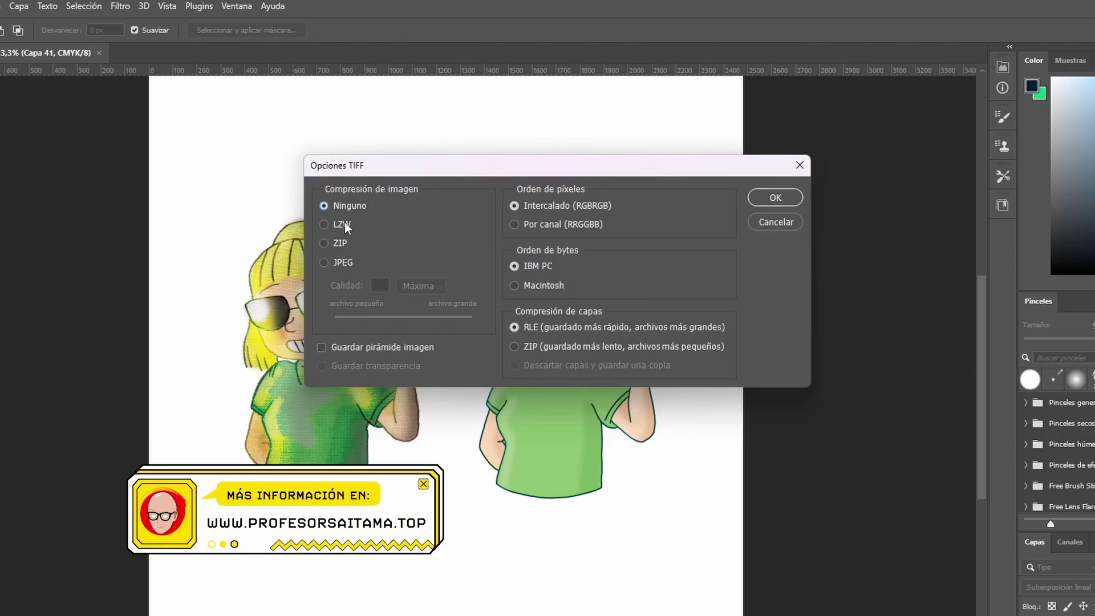
Choose LZW image compression and accept the larger-file warning for keeping layers
left_click(324, 224)
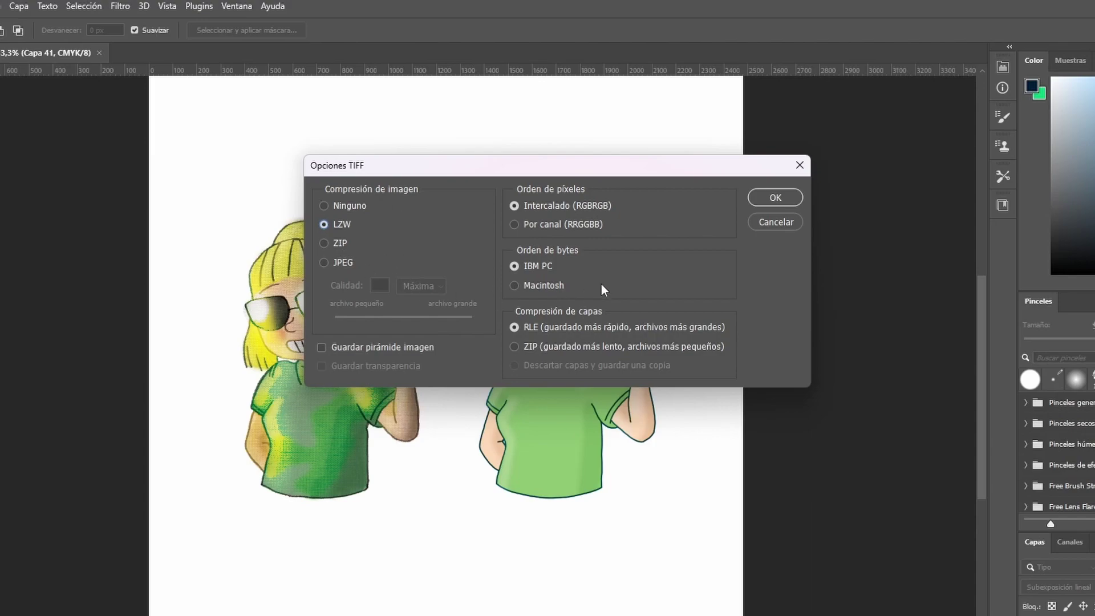
left_click(782, 197)
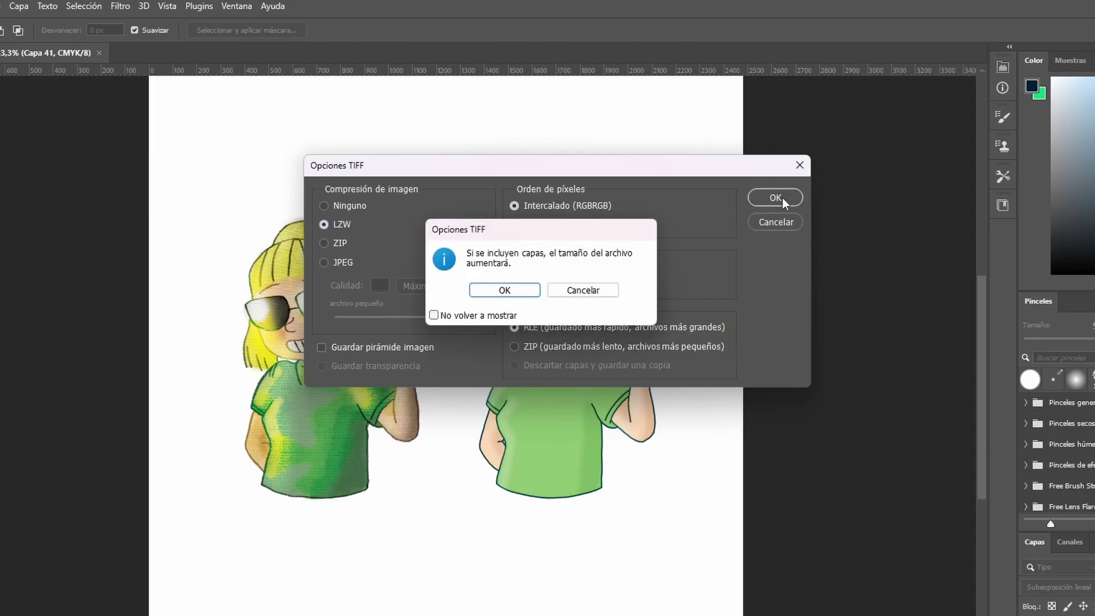
left_click(499, 289)
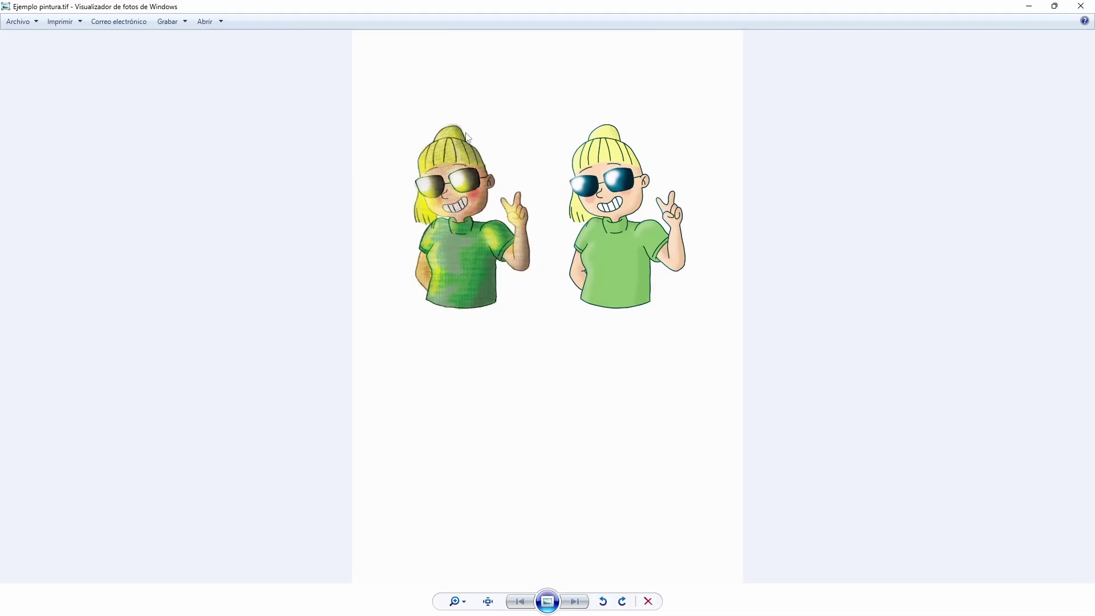
Zoom in and out on Ejemplo pintura.tif in Photo Viewer, check its folder, then close the viewer
scroll(484, 140, "up", 3)
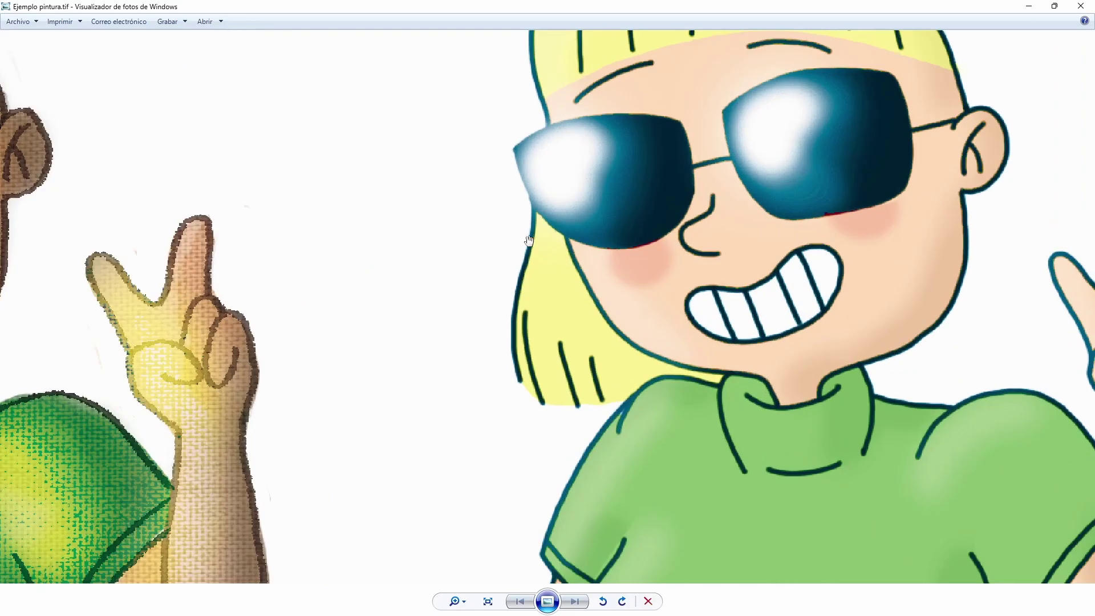
scroll(558, 193, "down", 2)
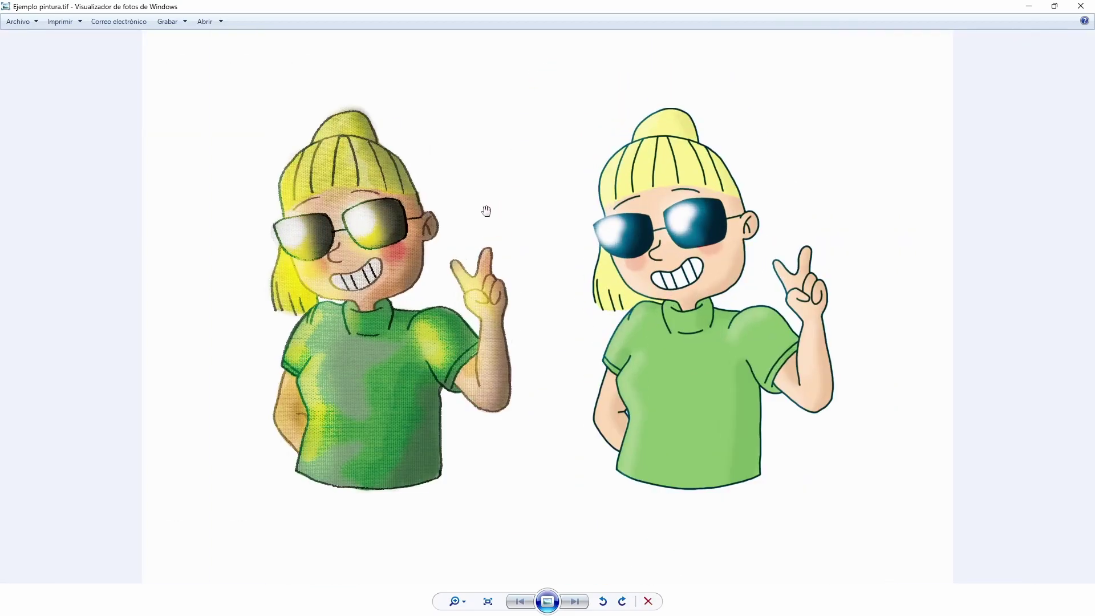
key("alt+Tab")
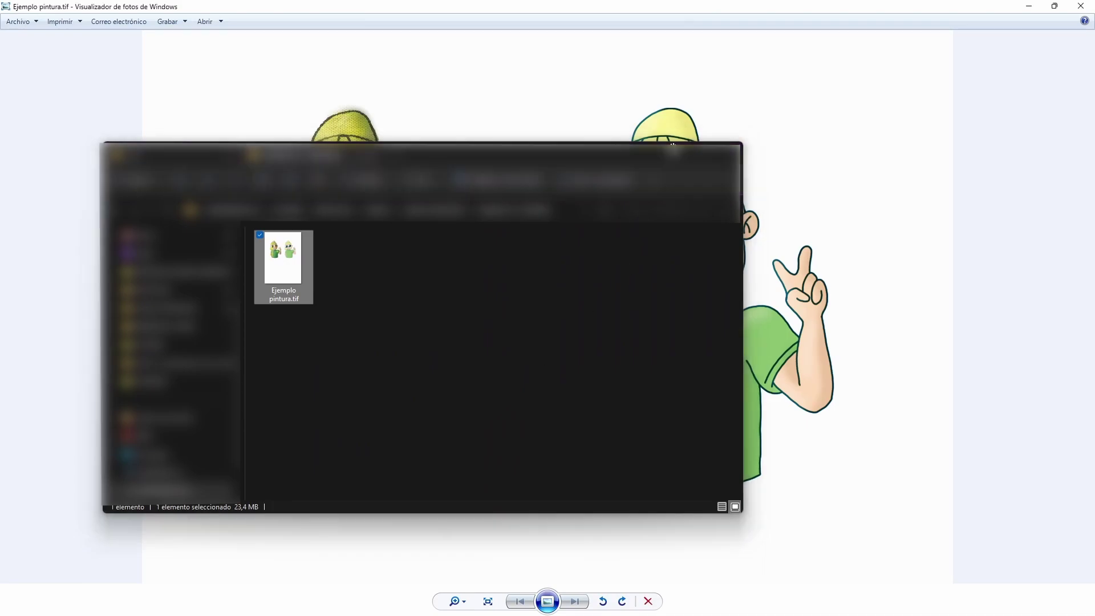
scroll(680, 242, "down", 3)
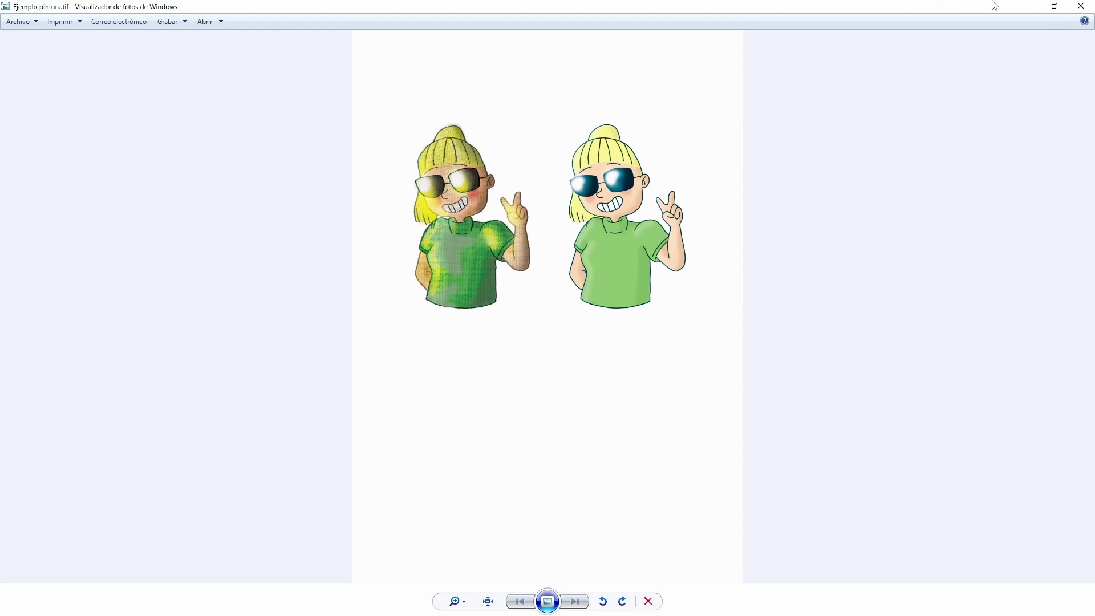
left_click(1080, 6)
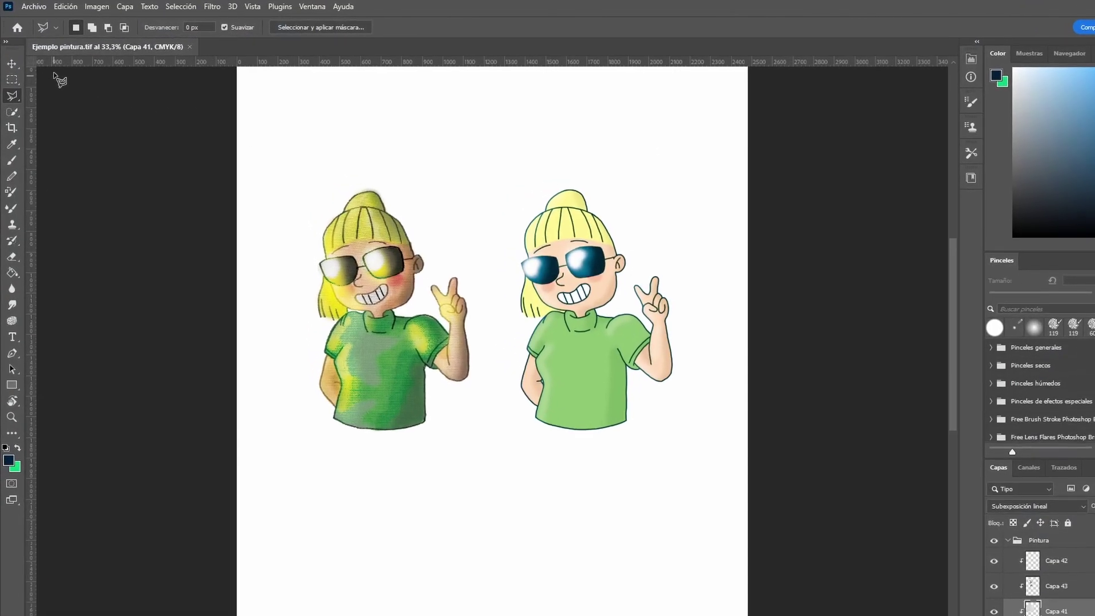
Save a copy of the illustration with Photoshop PDF as the file type
left_click(34, 7)
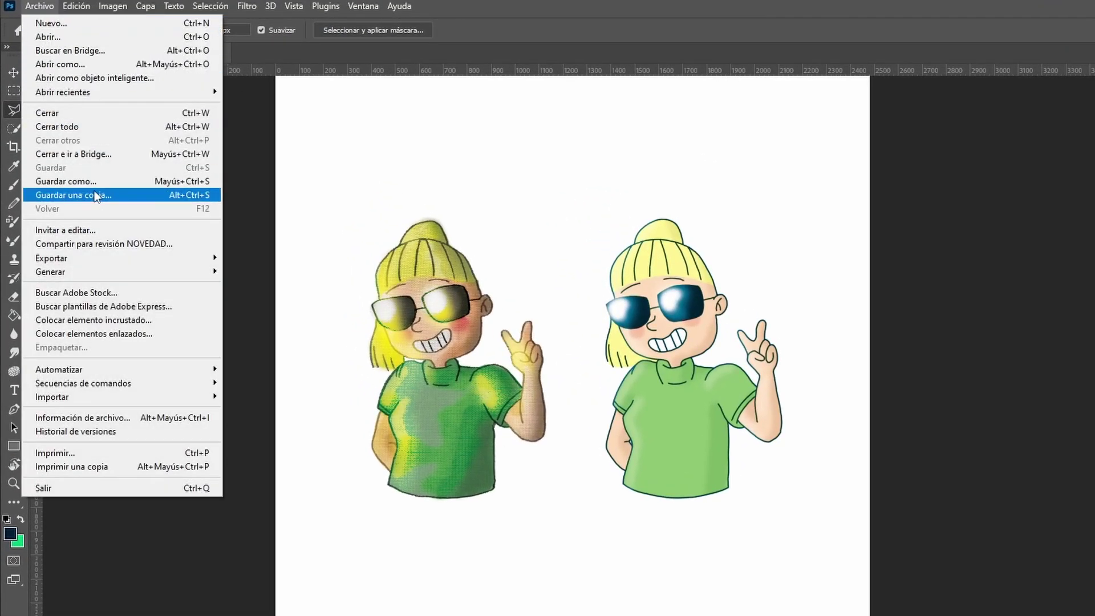
left_click(81, 181)
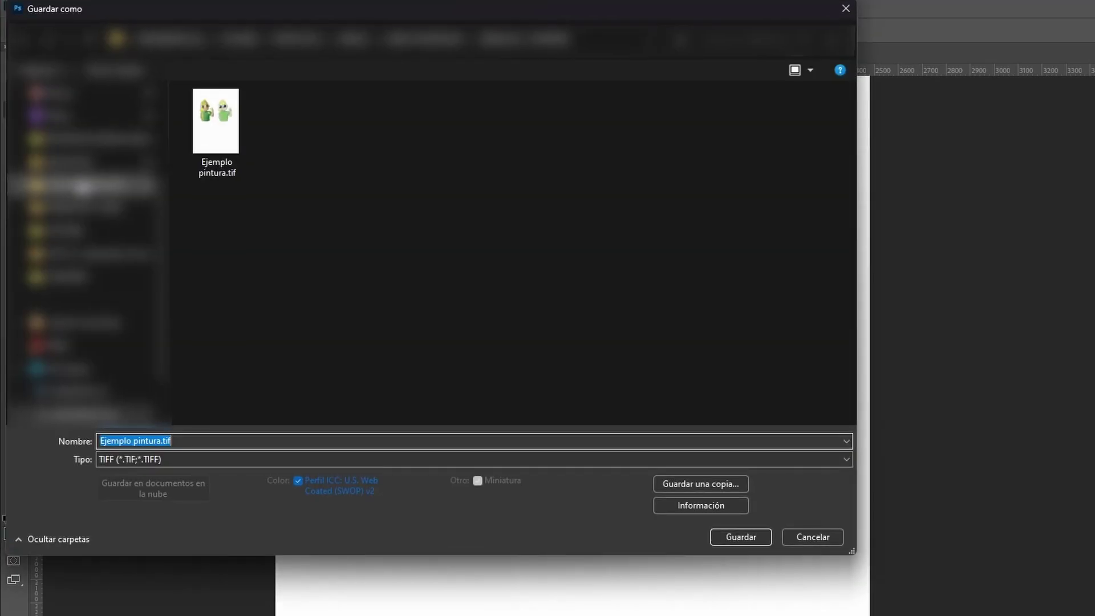
left_click(166, 459)
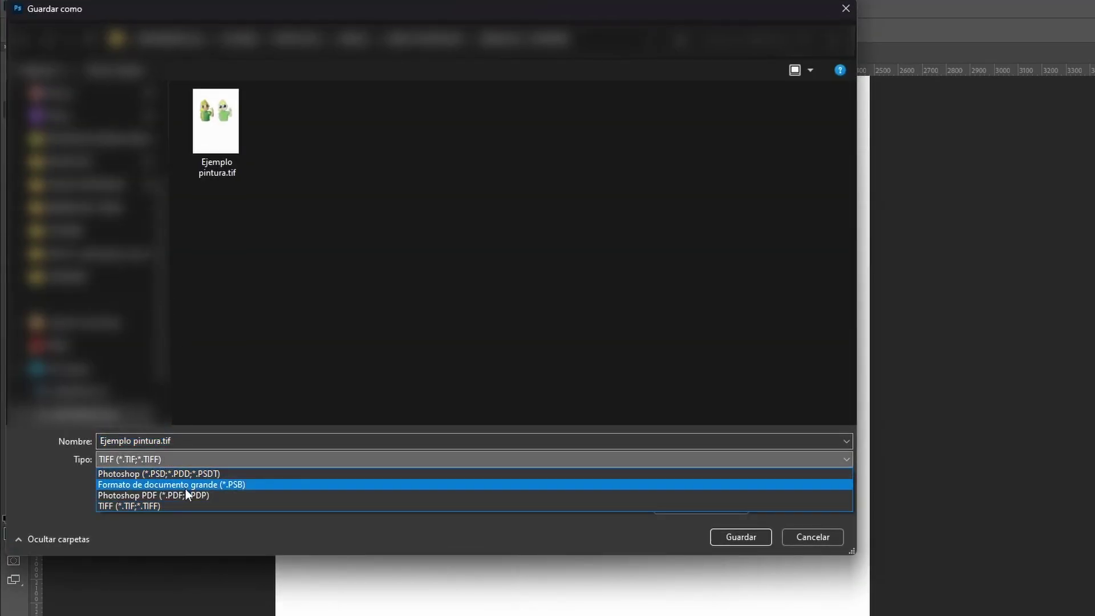
left_click(189, 495)
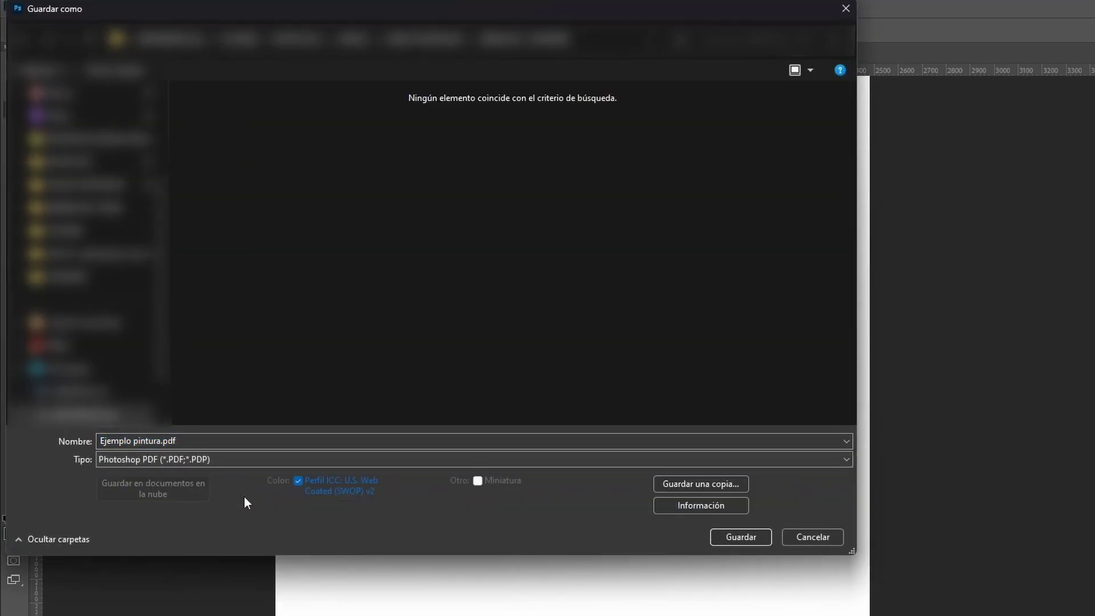
left_click(741, 537)
left_click(696, 299)
Keep the Impresión de alta calidad preset, review security and summary, and write the PDF
left_click(482, 135)
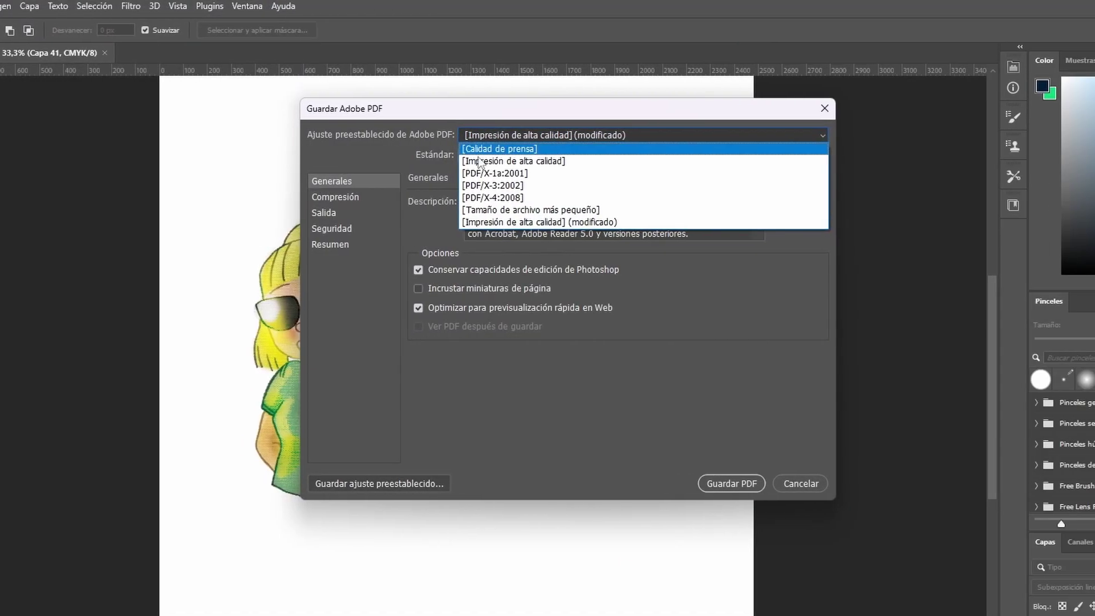
left_click(485, 222)
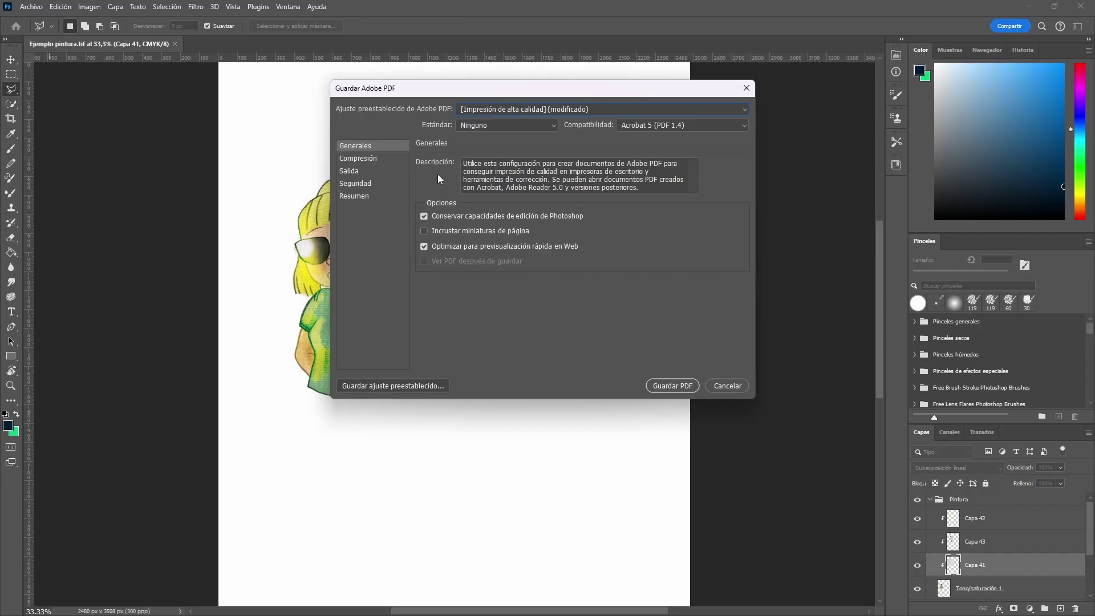
left_click(365, 185)
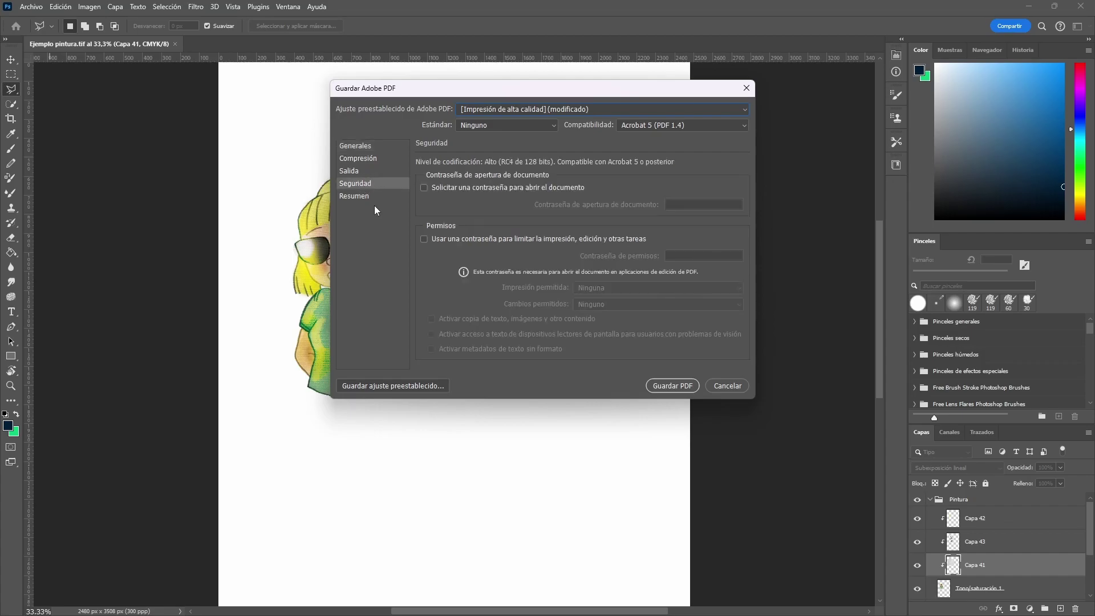
left_click(365, 197)
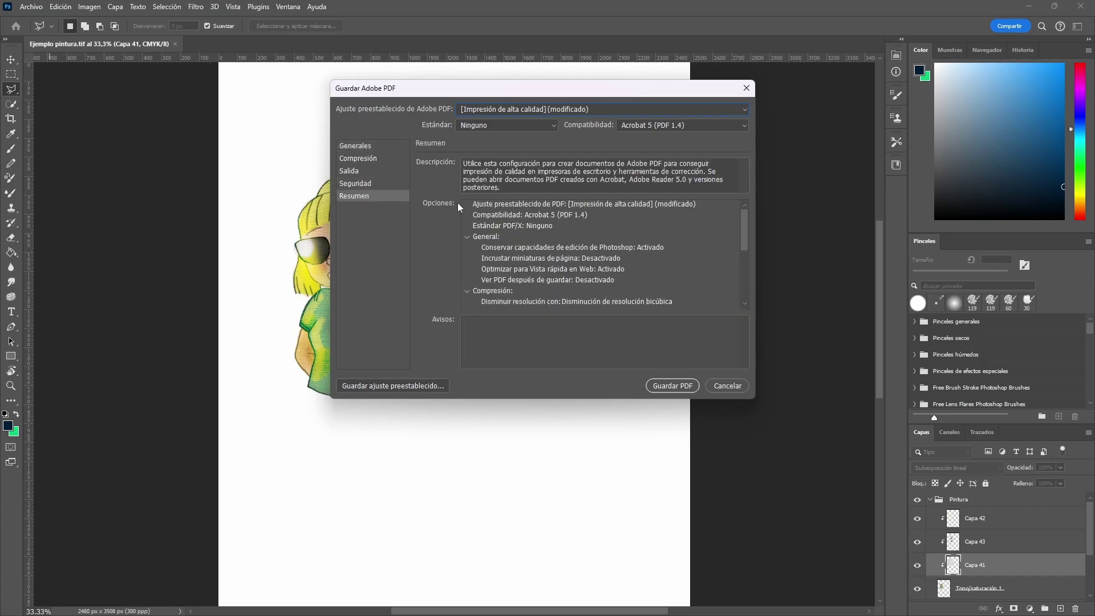
left_click(668, 385)
left_click(561, 259)
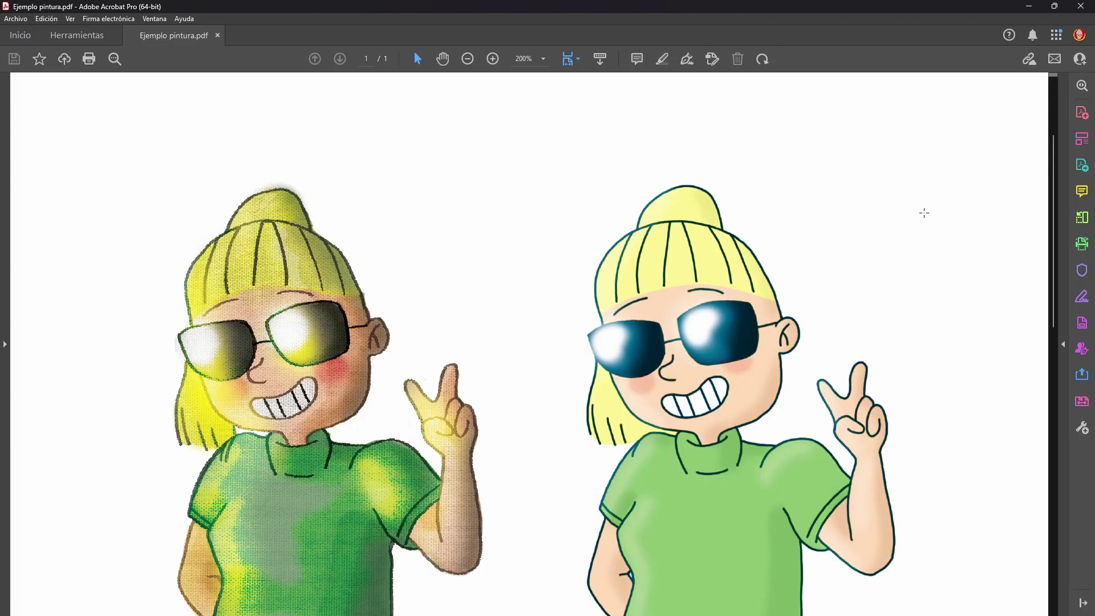
View Ejemplo pintura.pdf as a full page in Acrobat, then close Acrobat
key("ctrl+1")
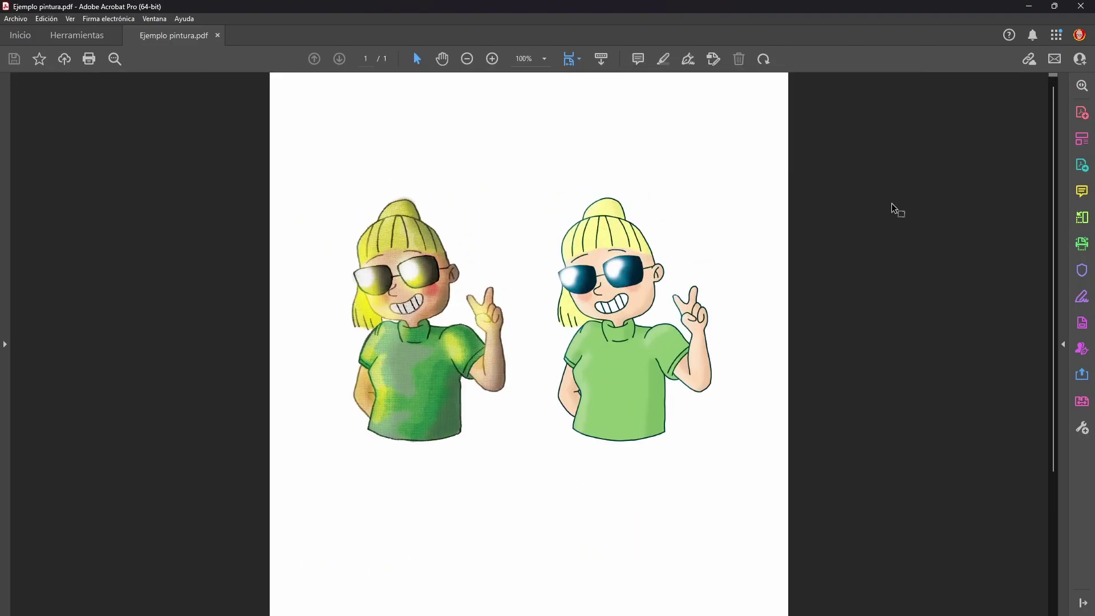
left_click(1080, 6)
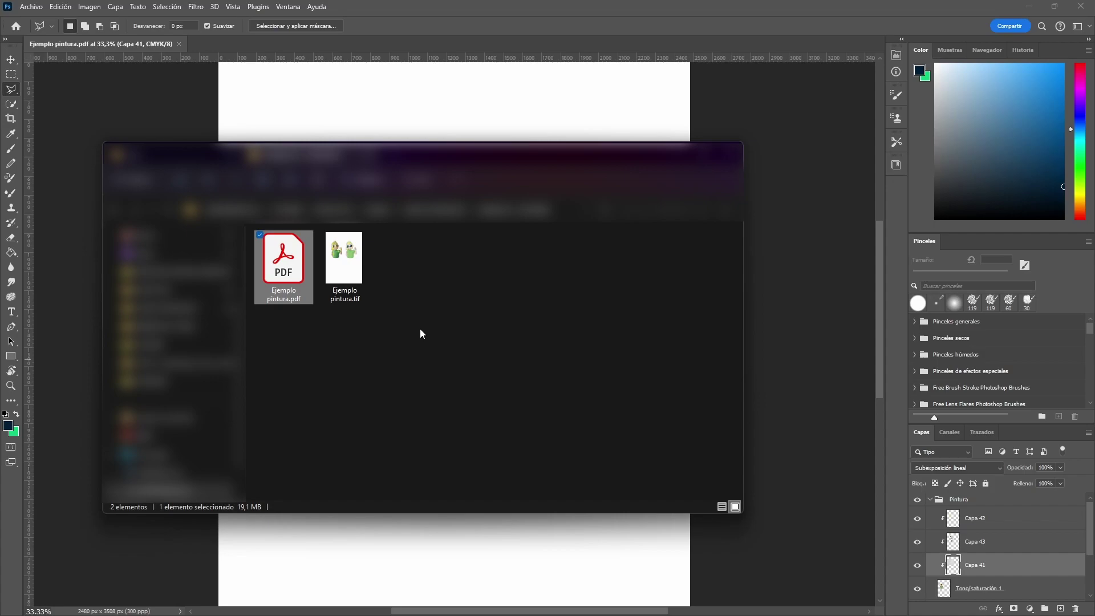
Compare the TIFF's file size with the PDF, then return to Ejemplo pintura.pdf in Photoshop
left_click(347, 260)
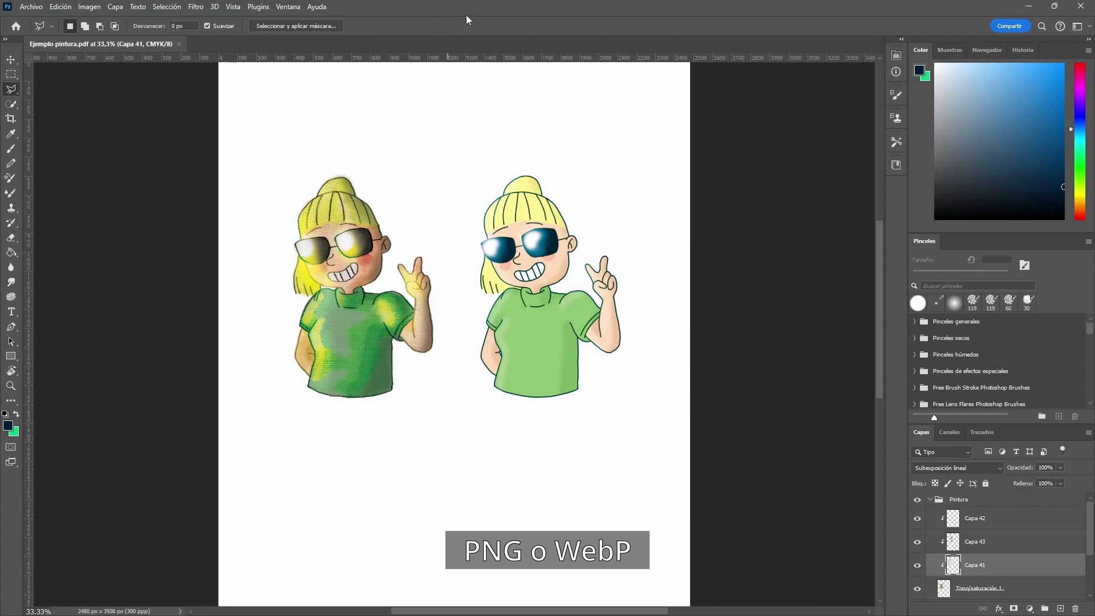
Open Guardar para Web (heredado), select the Original preview, and pan to the painted hair
left_click(35, 9)
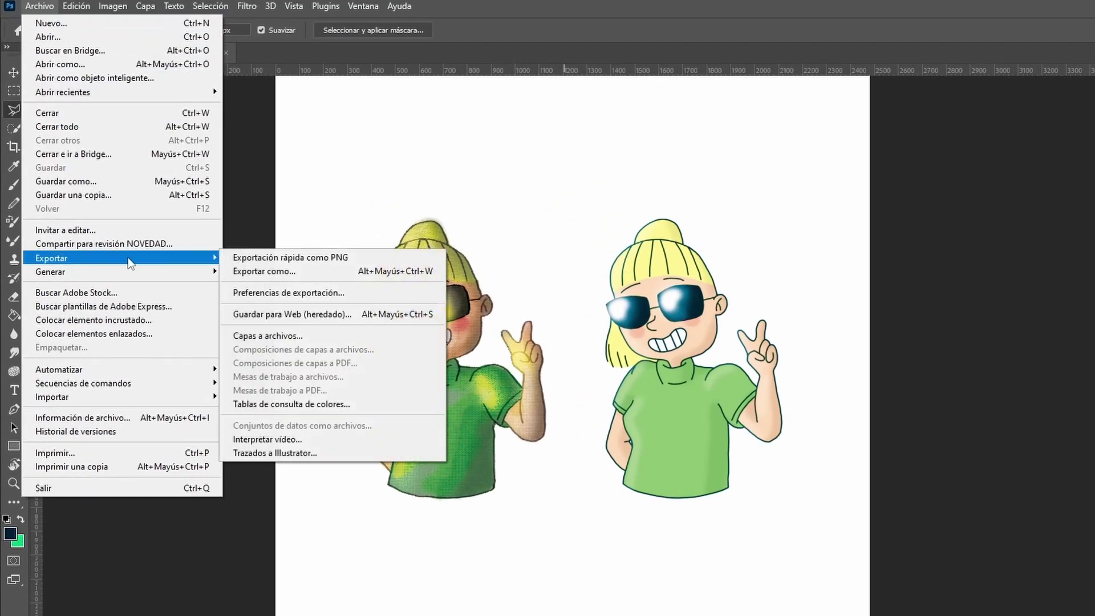
mouse_move(120, 258)
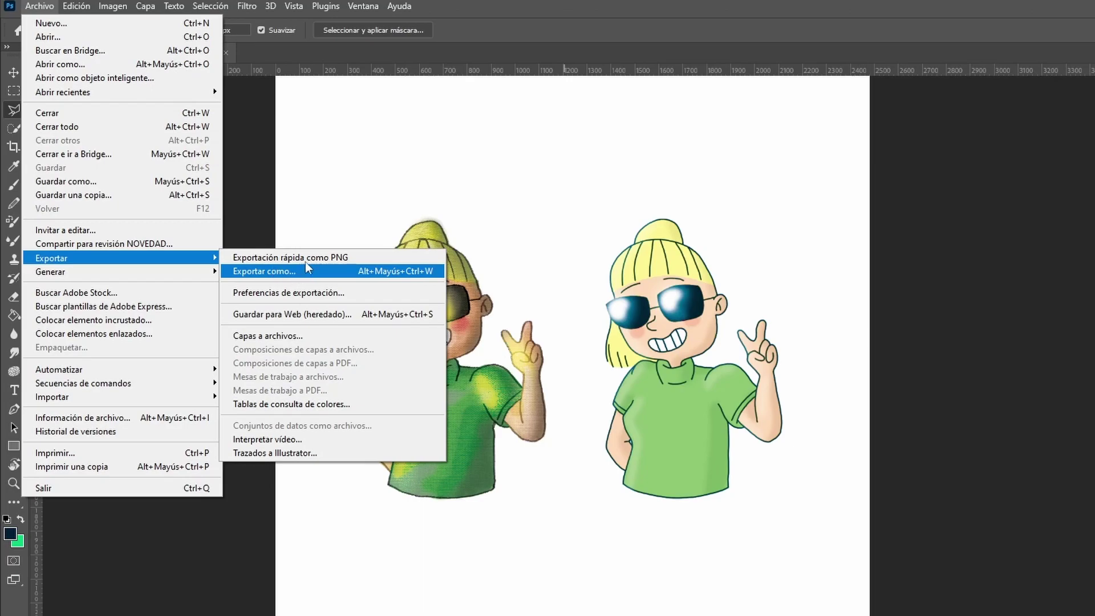
left_click(281, 313)
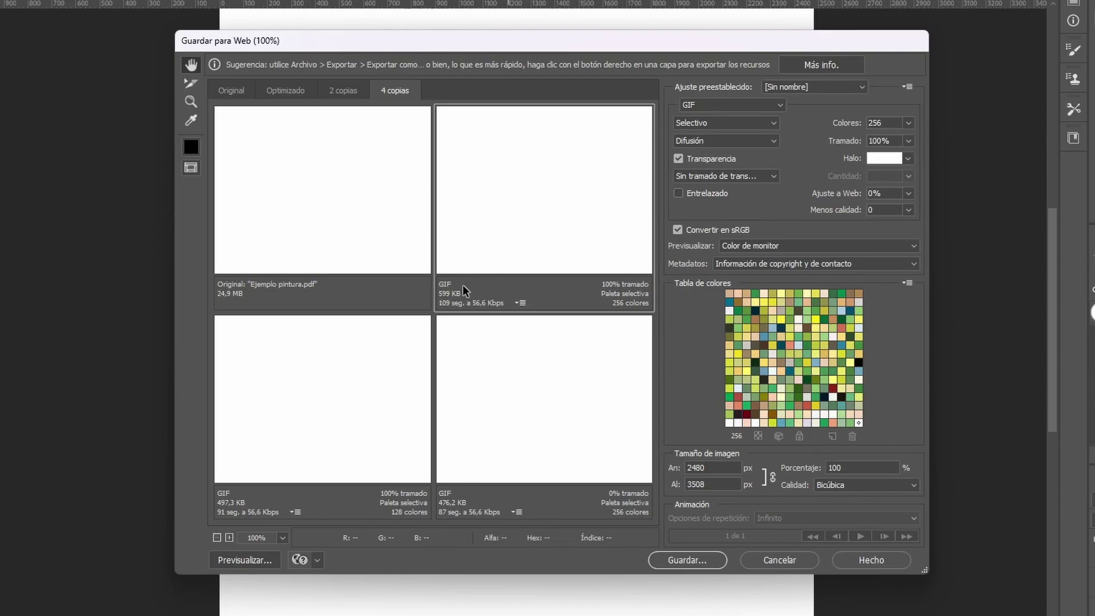
left_click(363, 221)
mouse_move(410, 230)
left_mouse_down()
mouse_move(376, 183)
mouse_move(391, 160)
mouse_move(364, 161)
left_mouse_up()
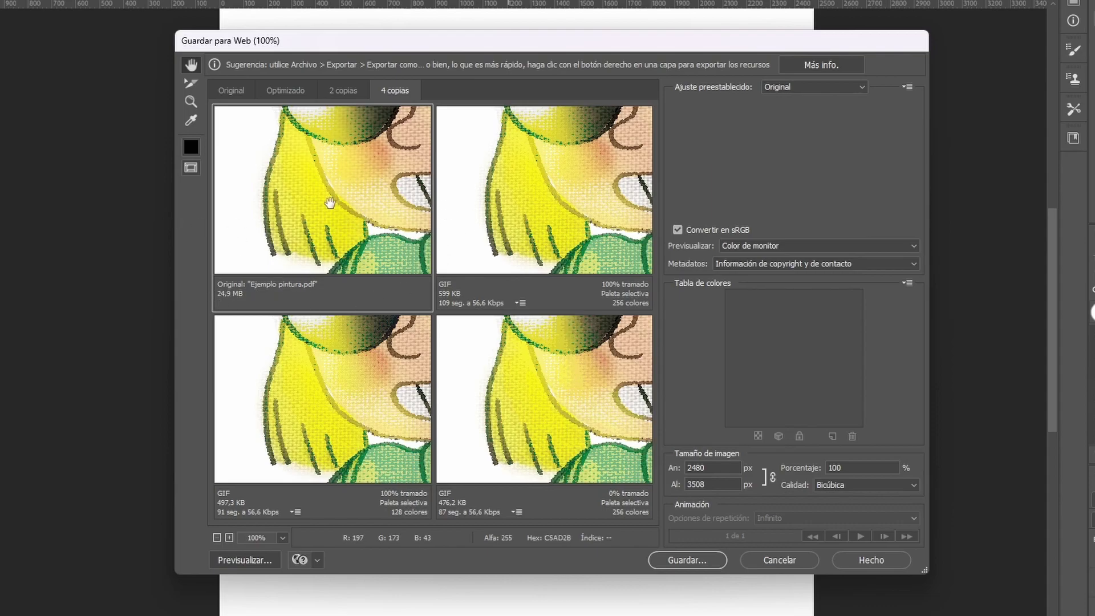
Switch the top-right preview from 256-colour GIF to a quality-60 JPEG
left_click(522, 193)
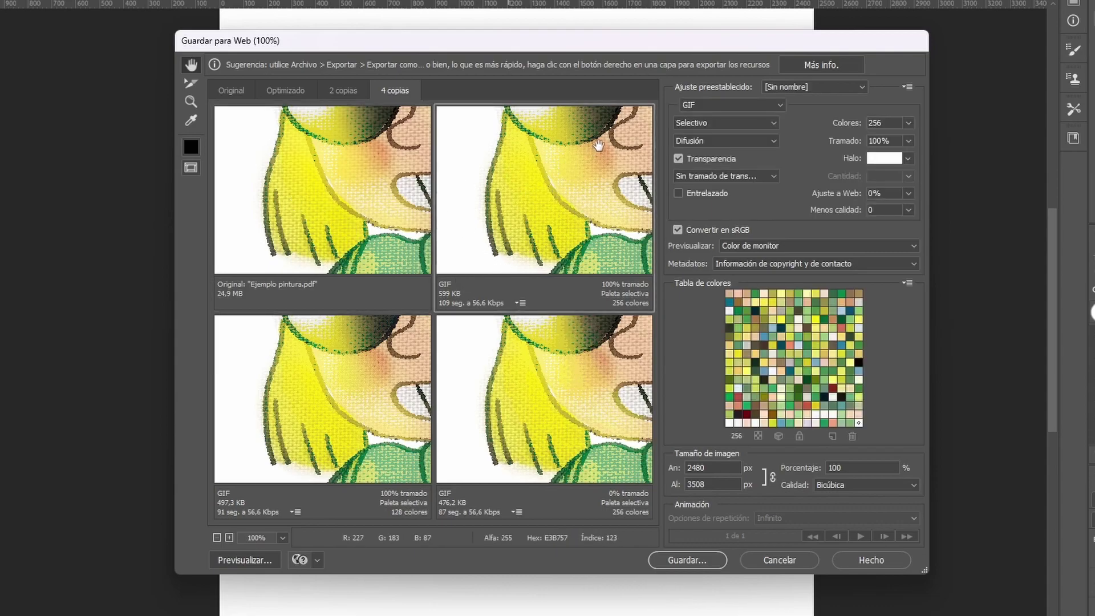
left_click(707, 103)
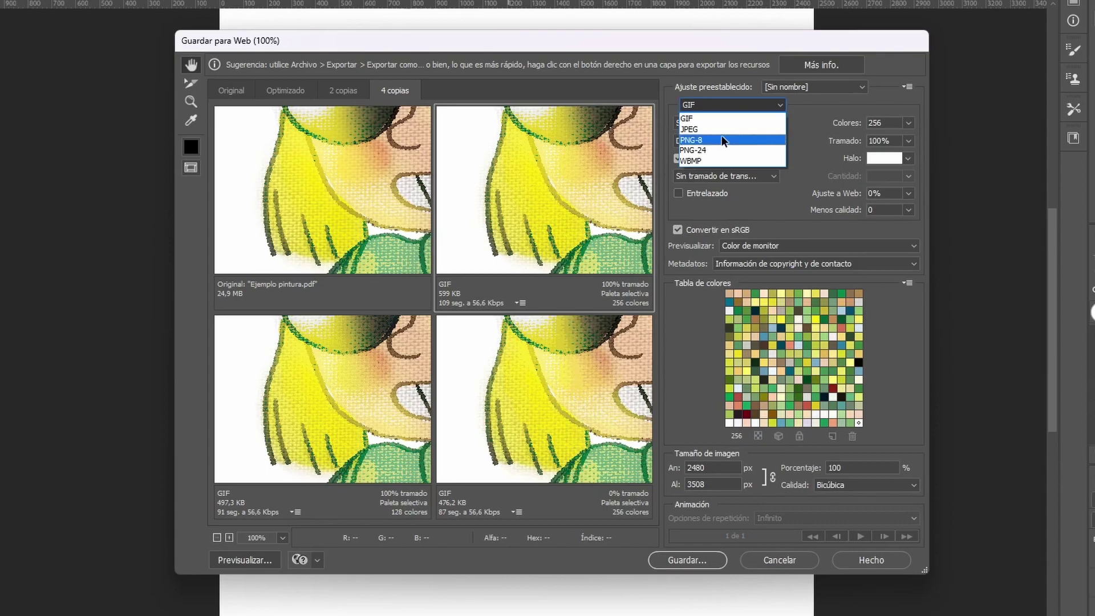
left_click(722, 128)
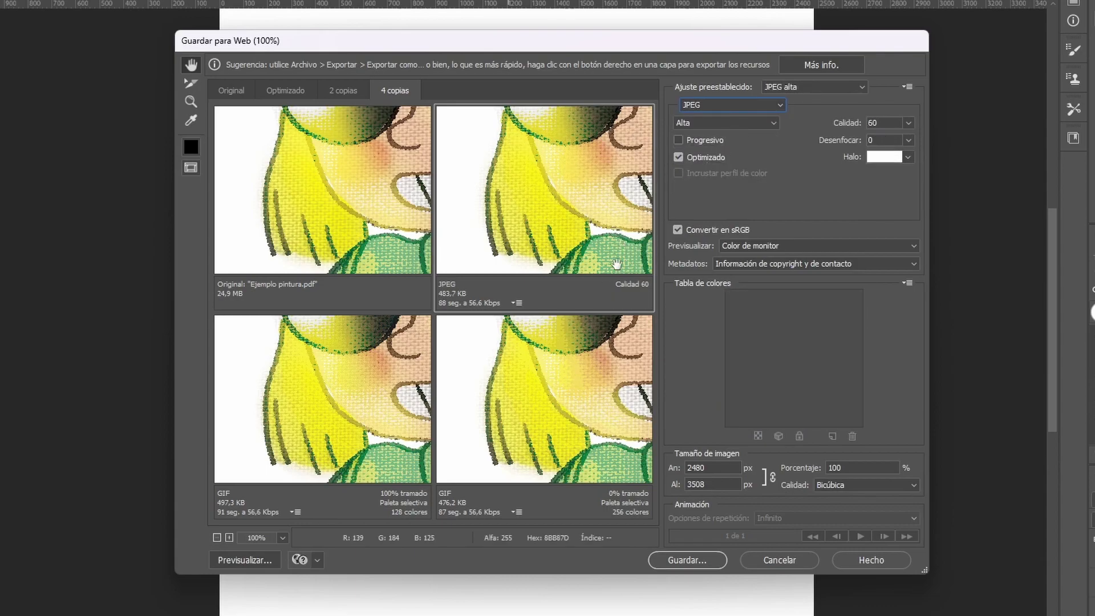
left_click_drag(557, 195, 498, 185)
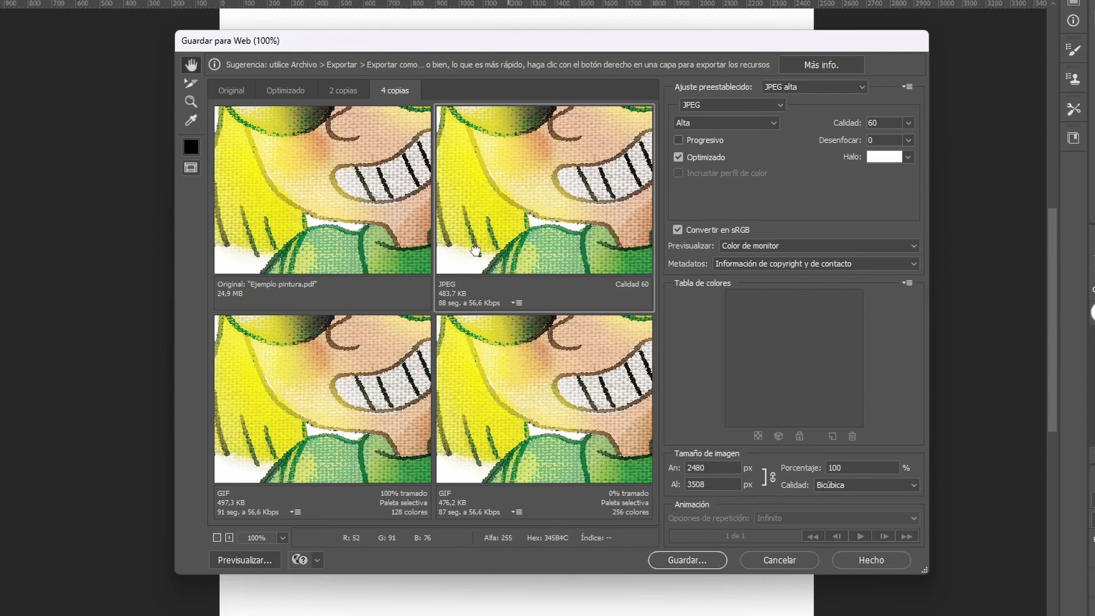
left_click_drag(474, 254, 453, 245)
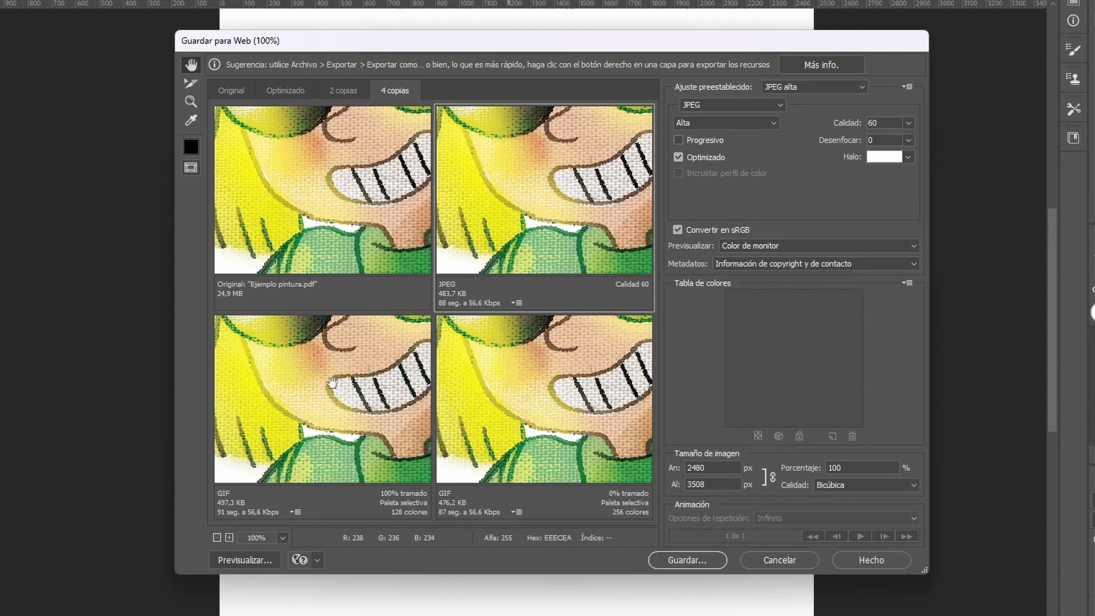
Switch the bottom-left preview to PNG-24 and pan to compare it with the JPEG
left_click(279, 411)
left_click(703, 104)
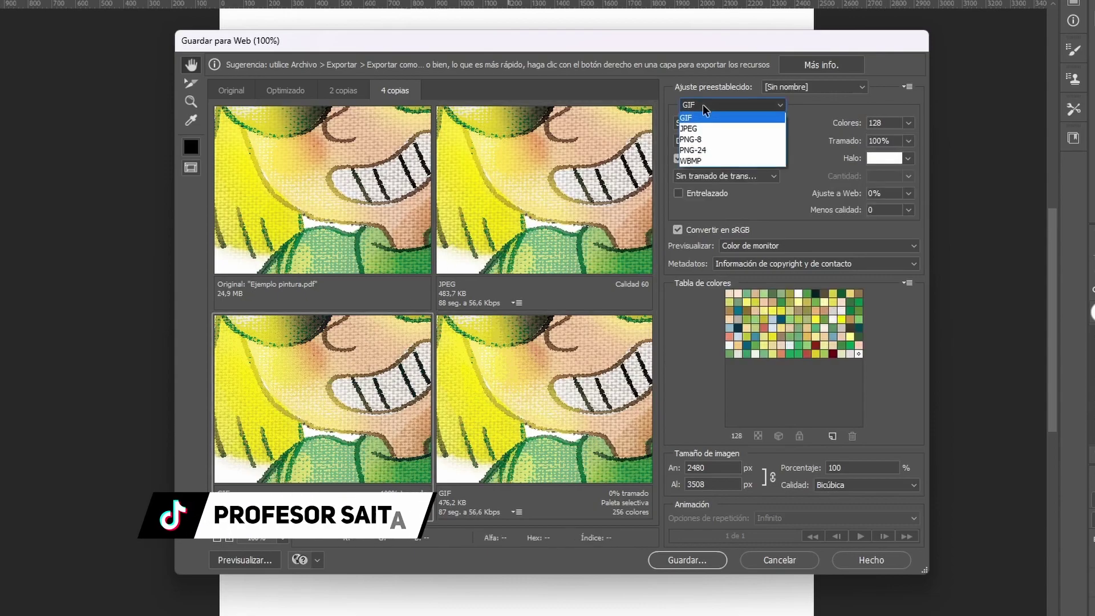
left_click(706, 150)
left_click_drag(253, 458, 273, 455)
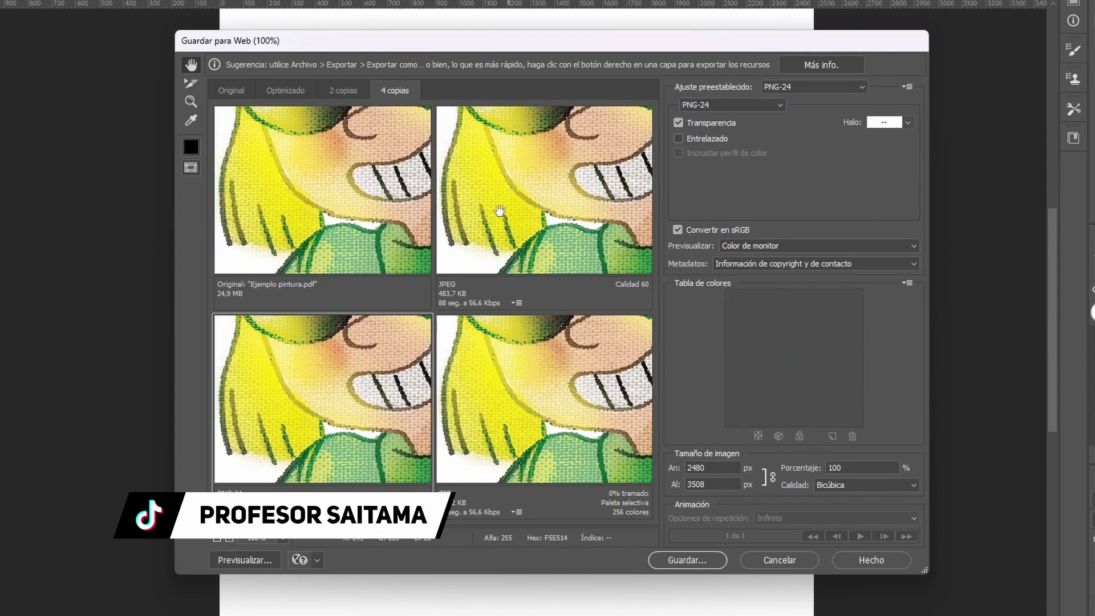
left_click_drag(498, 214, 511, 206)
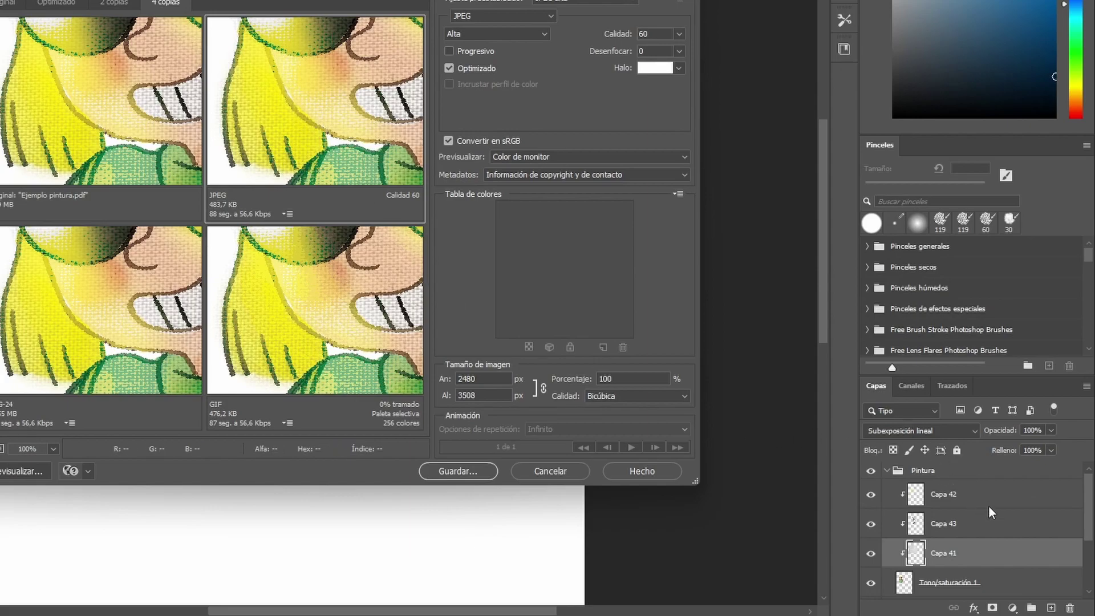
left_click_drag(234, 123, 252, 115)
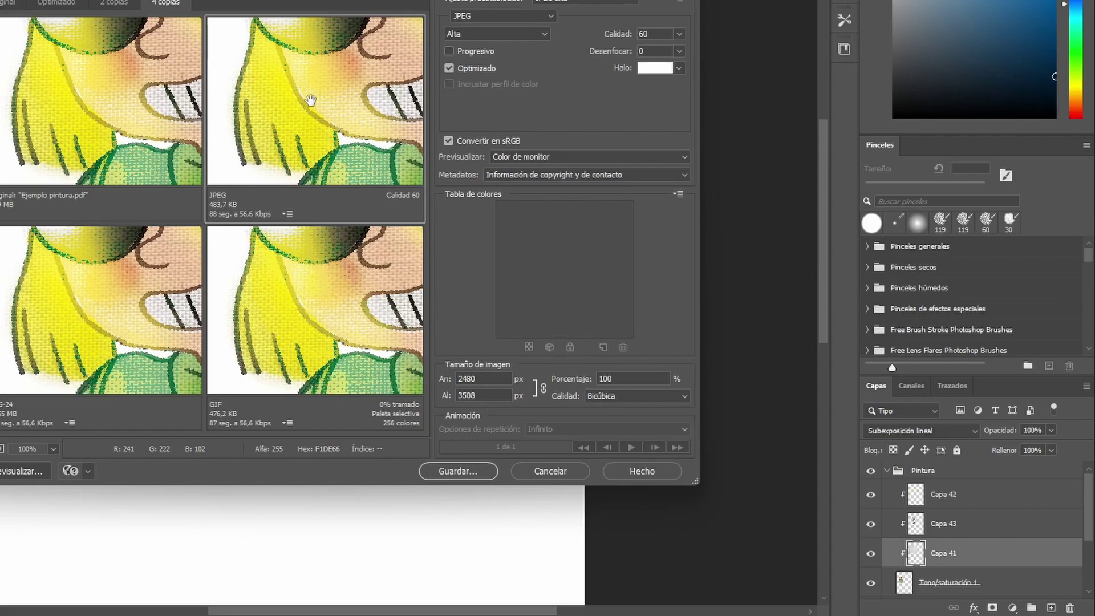
left_click_drag(311, 101, 308, 88)
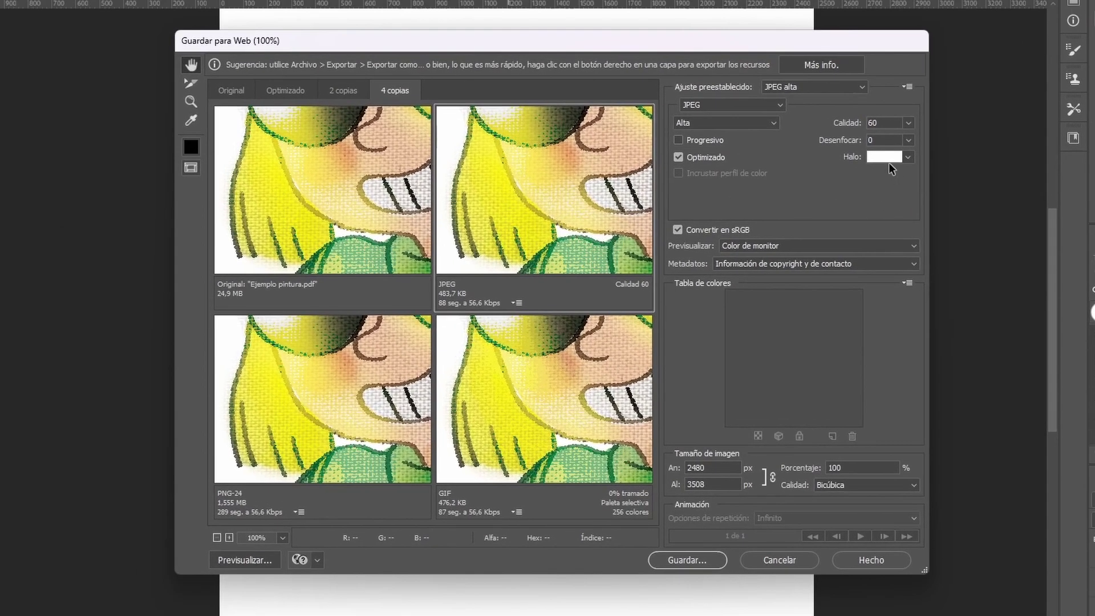
mouse_move(348, 410)
left_mouse_down()
mouse_move(325, 362)
mouse_move(325, 370)
left_mouse_up()
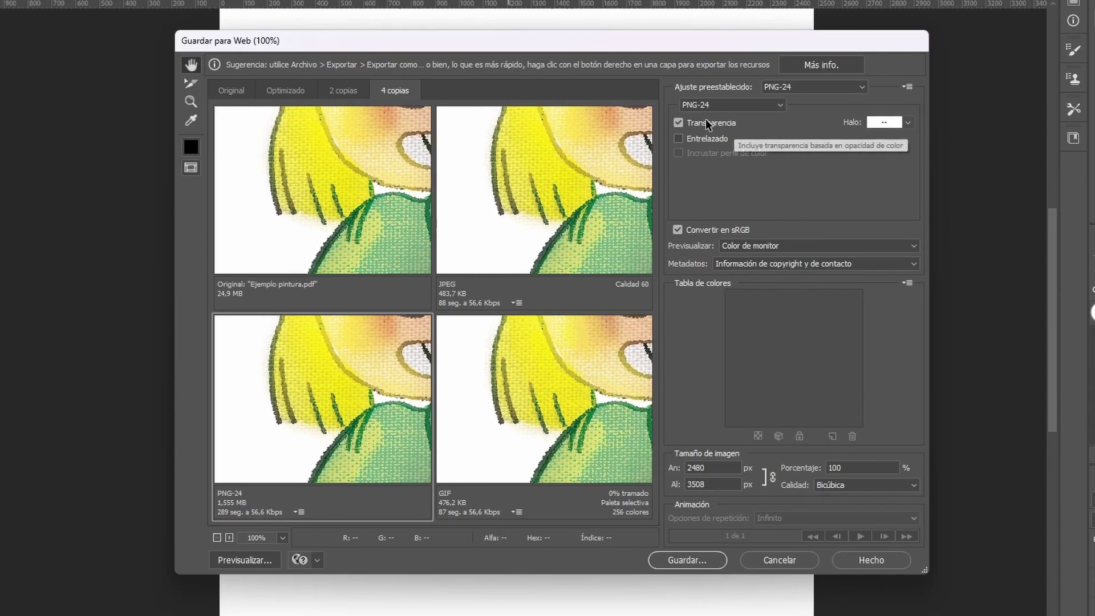
left_click_drag(312, 380, 270, 428)
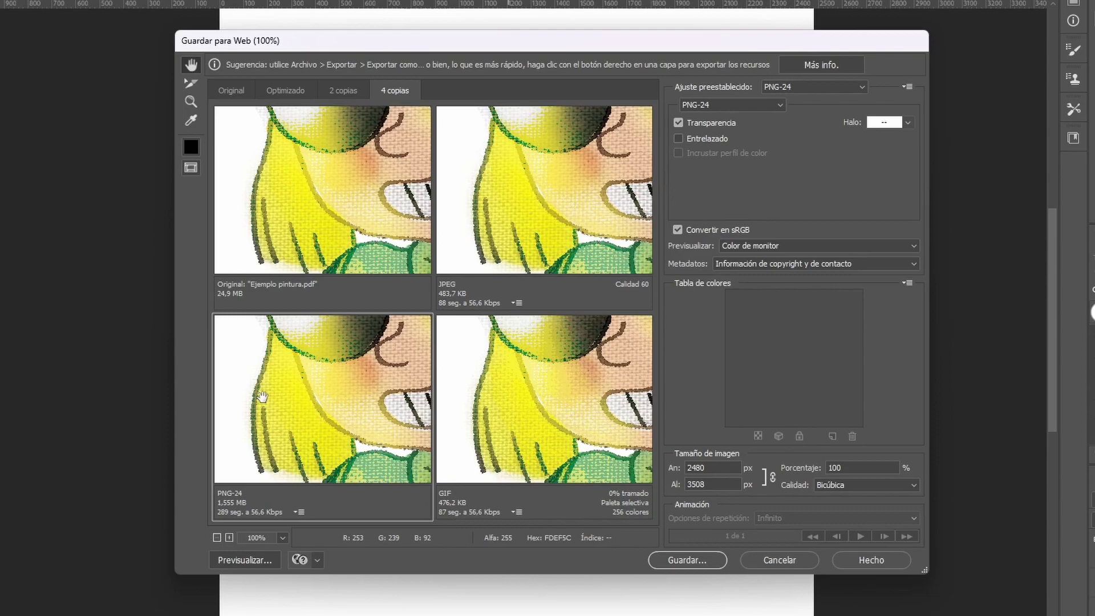
Set the bottom-right preview to a 256-colour PNG-8 and compare it against the JPEG and PNG-24
left_click(570, 353)
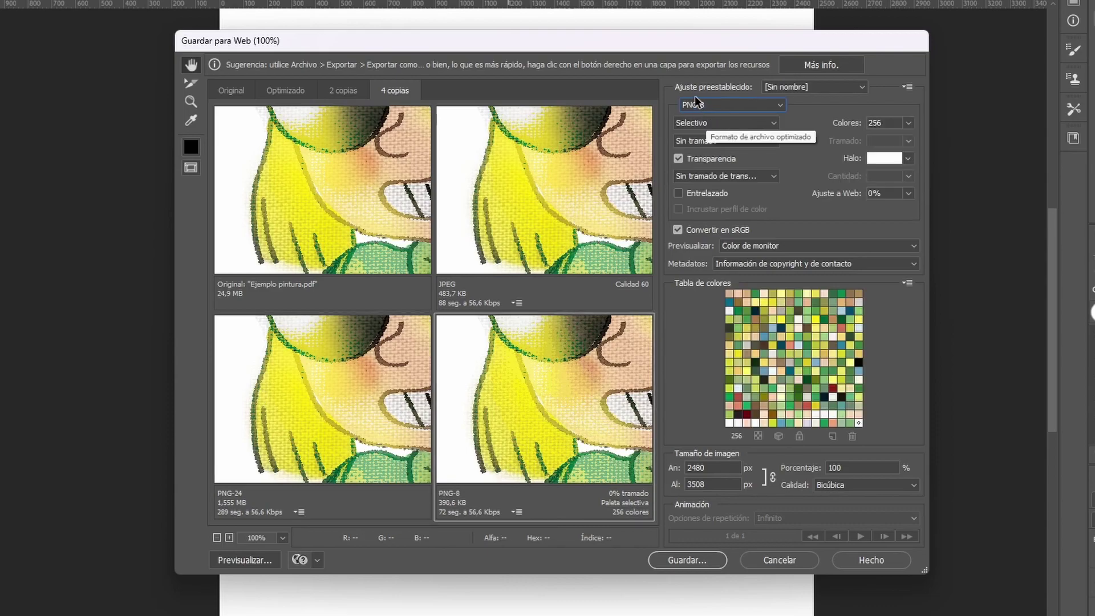
left_click(710, 105)
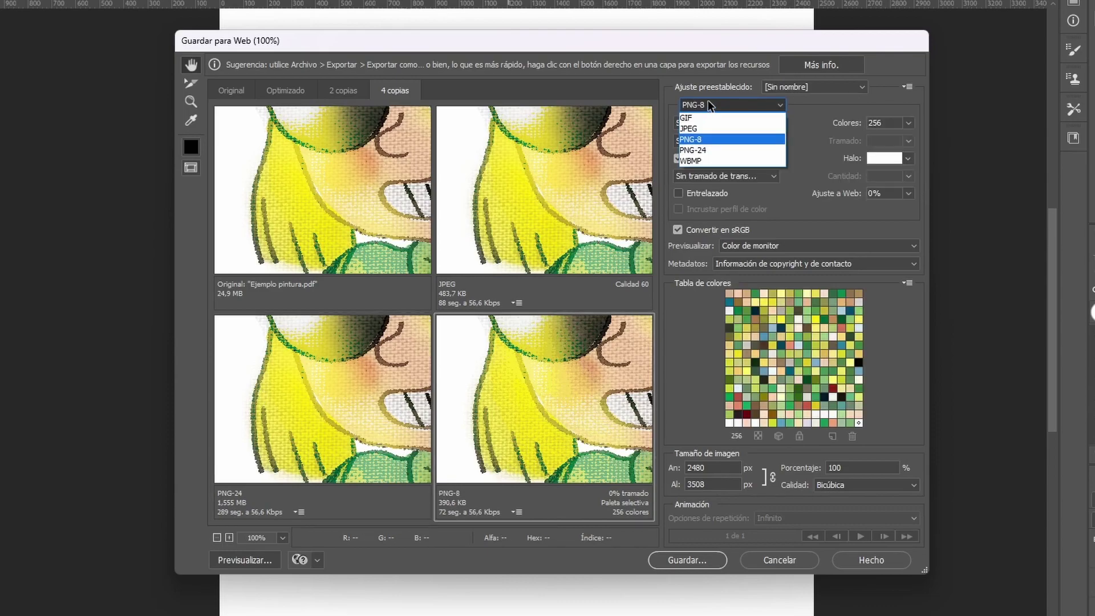
left_click(541, 320)
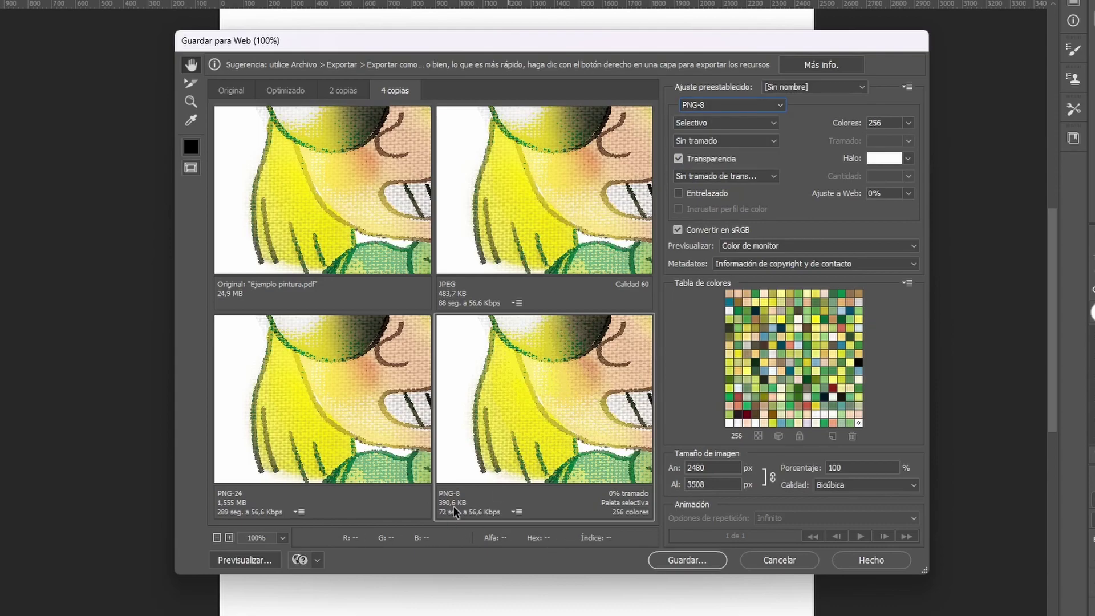
left_click_drag(570, 419, 496, 411)
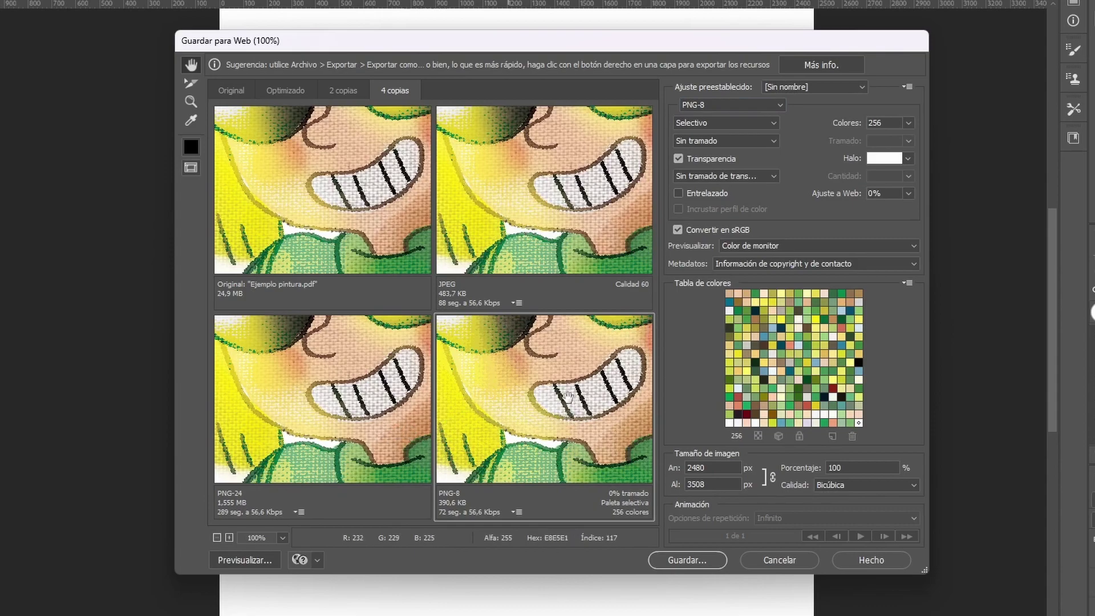
left_click(273, 408)
left_click(516, 216)
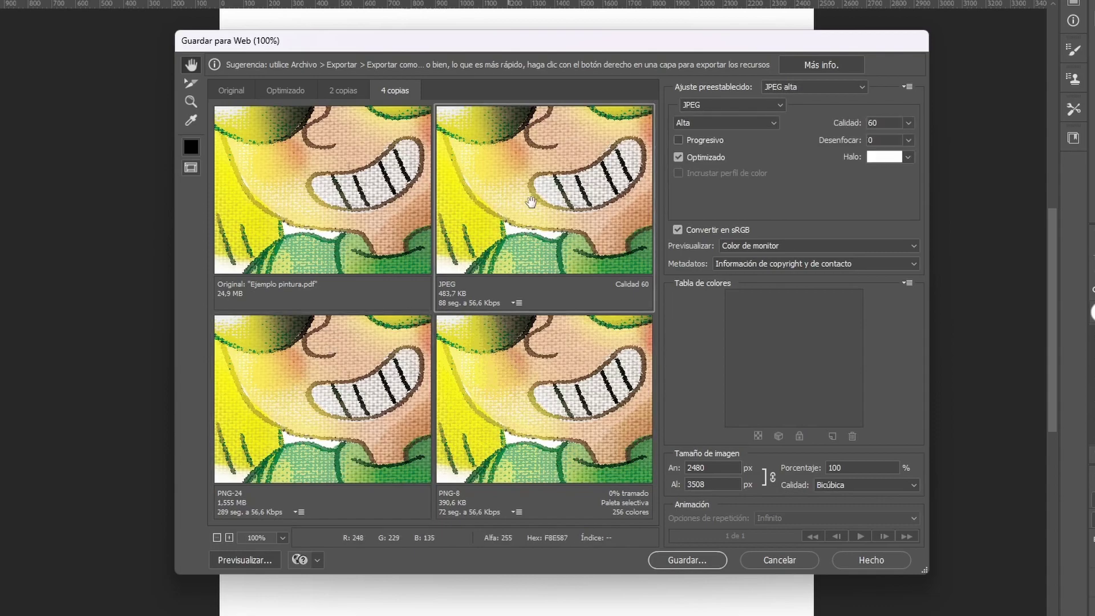
left_click(346, 397)
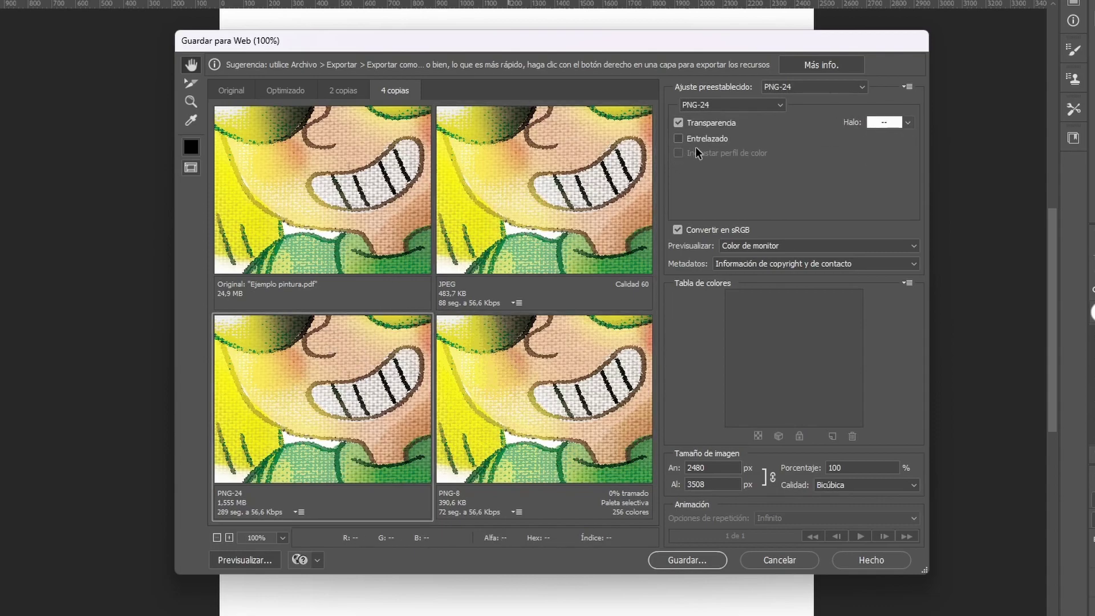
left_click_drag(262, 407, 281, 416)
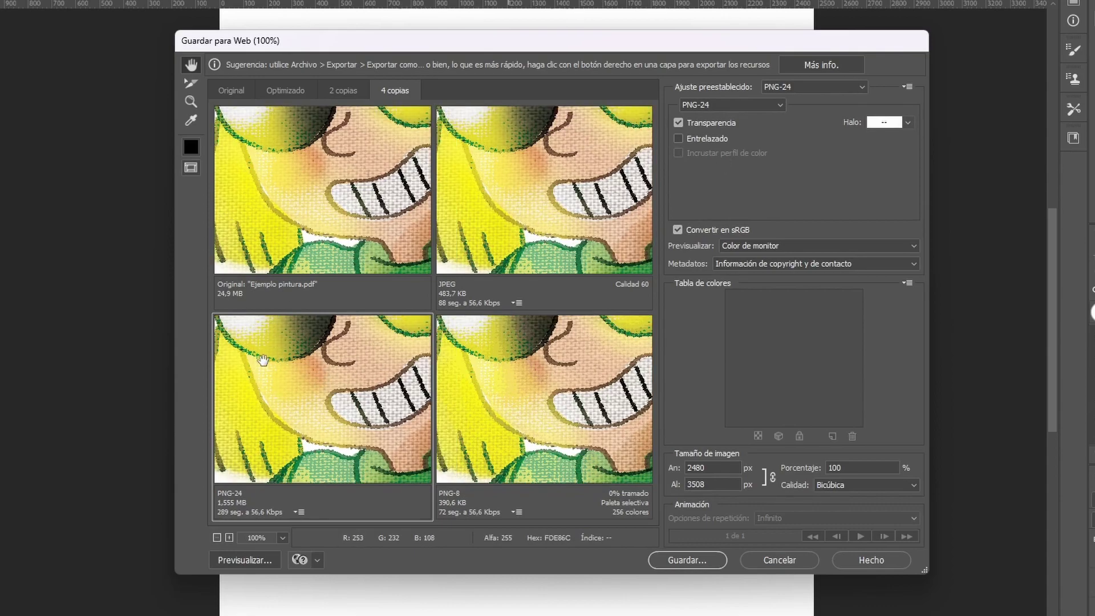
left_click_drag(263, 361, 281, 354)
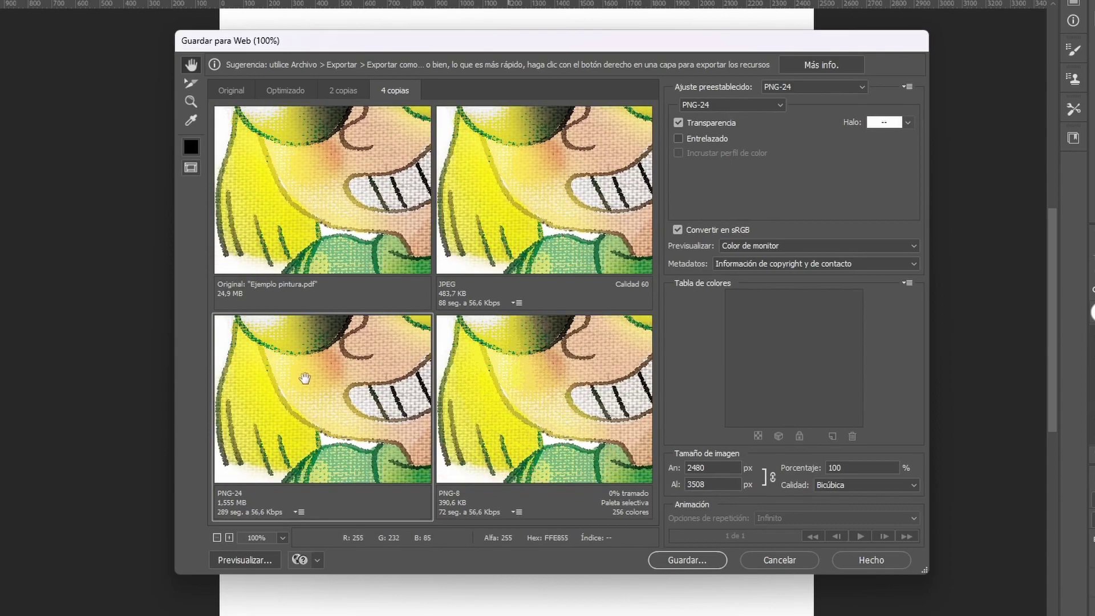
Resize the web export to 1500 px wide (1500 × 2122) and pan the previews over the face
double_click(724, 466)
type("1")
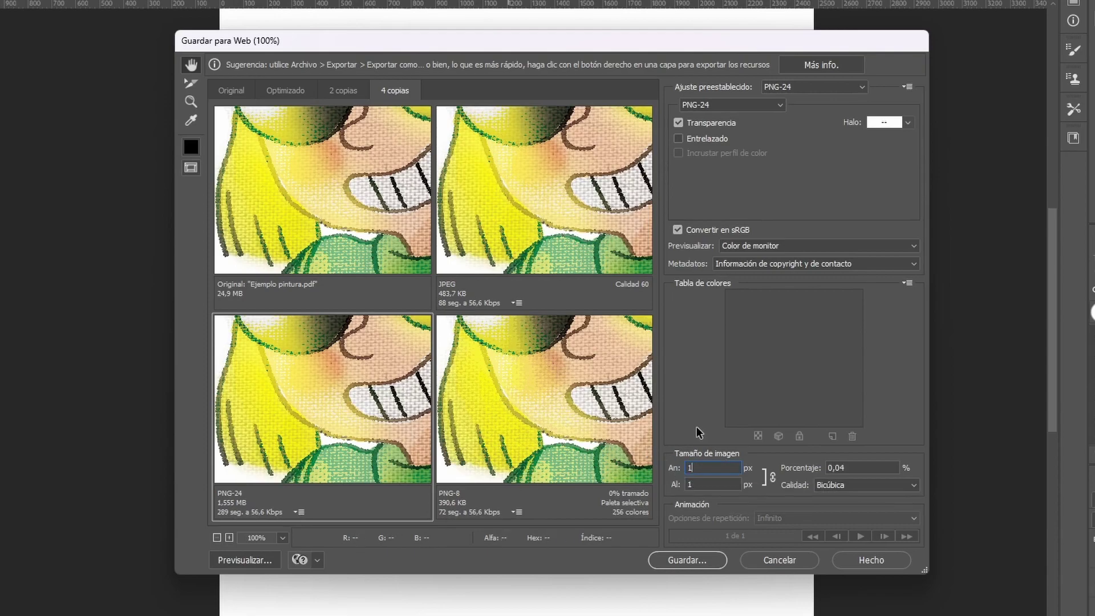
type("500")
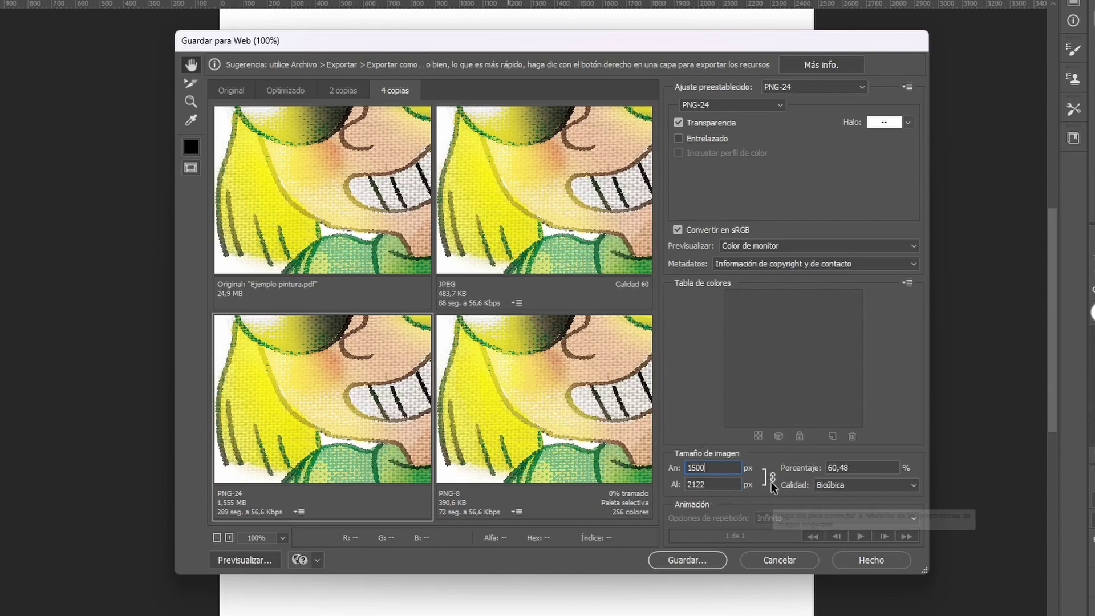
key("Tab")
left_click(319, 420)
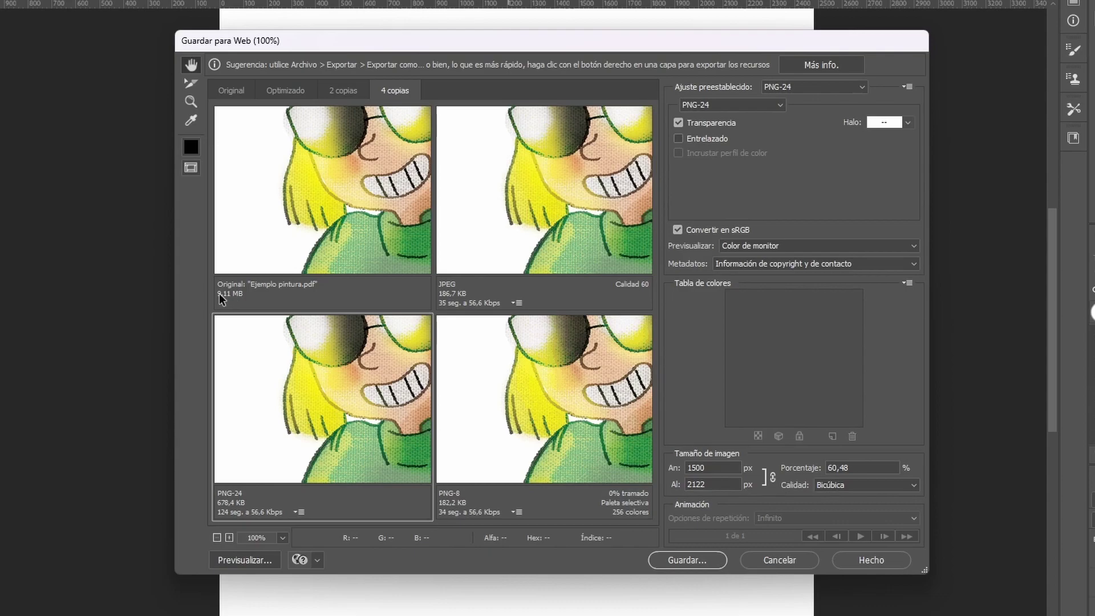
mouse_move(253, 469)
left_mouse_down()
mouse_move(253, 407)
mouse_move(268, 435)
left_mouse_up()
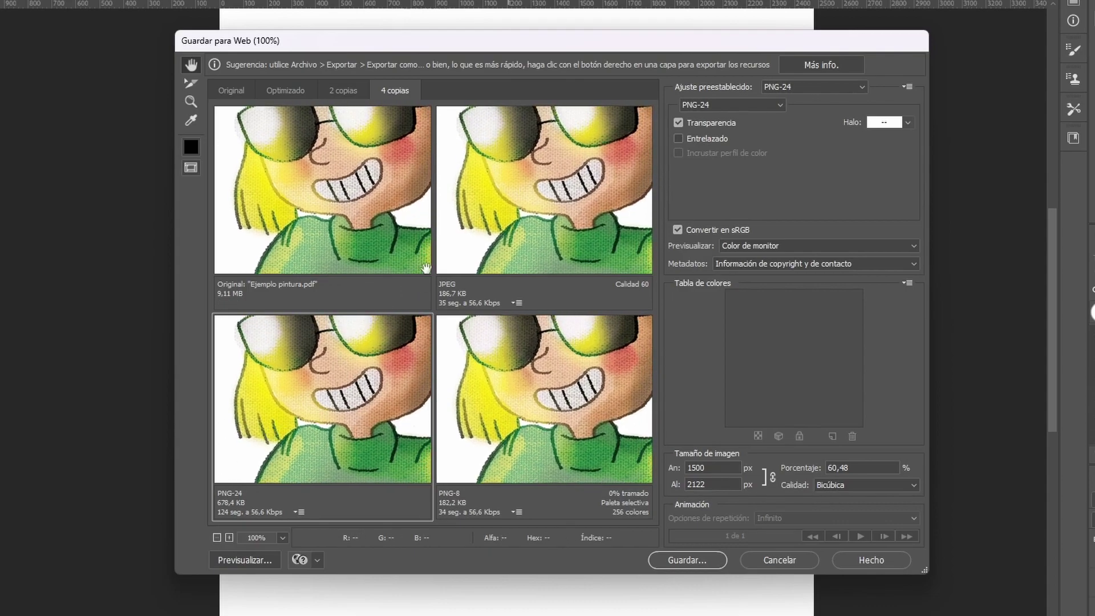
left_click_drag(537, 203, 543, 213)
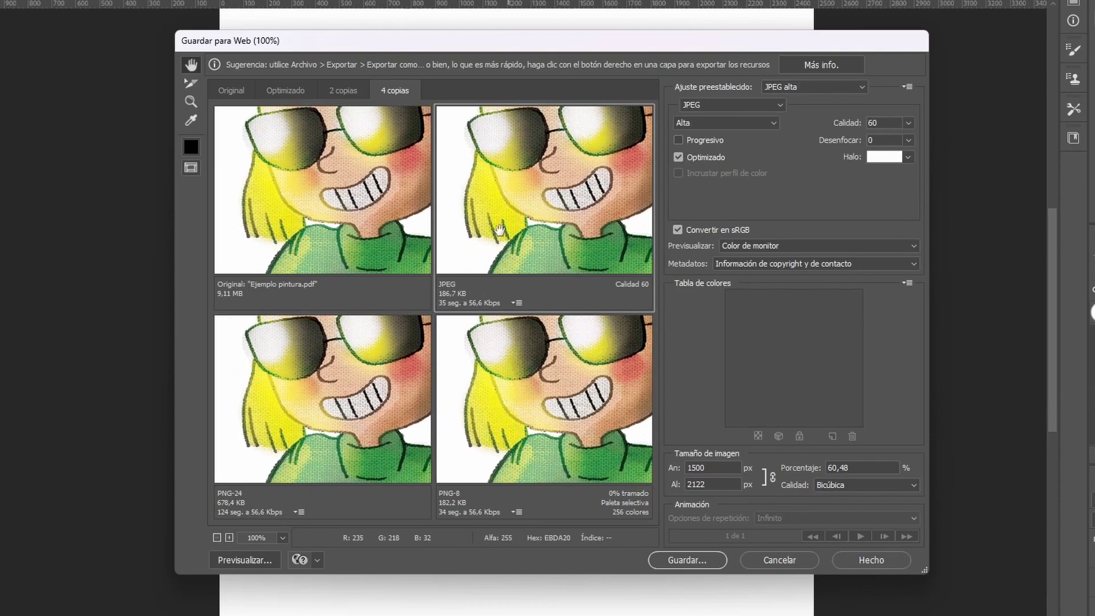
Save the PNG-24 version as Ejemplo-pintura.png and compare its size with the TIFF
left_click(278, 427)
left_click_drag(279, 427, 305, 437)
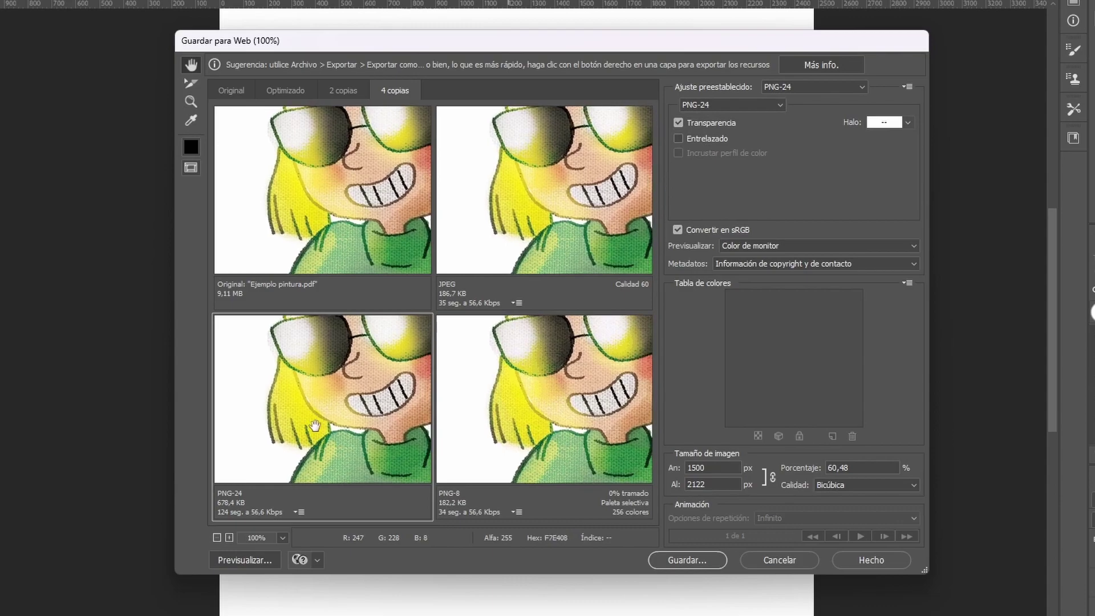
left_click(702, 565)
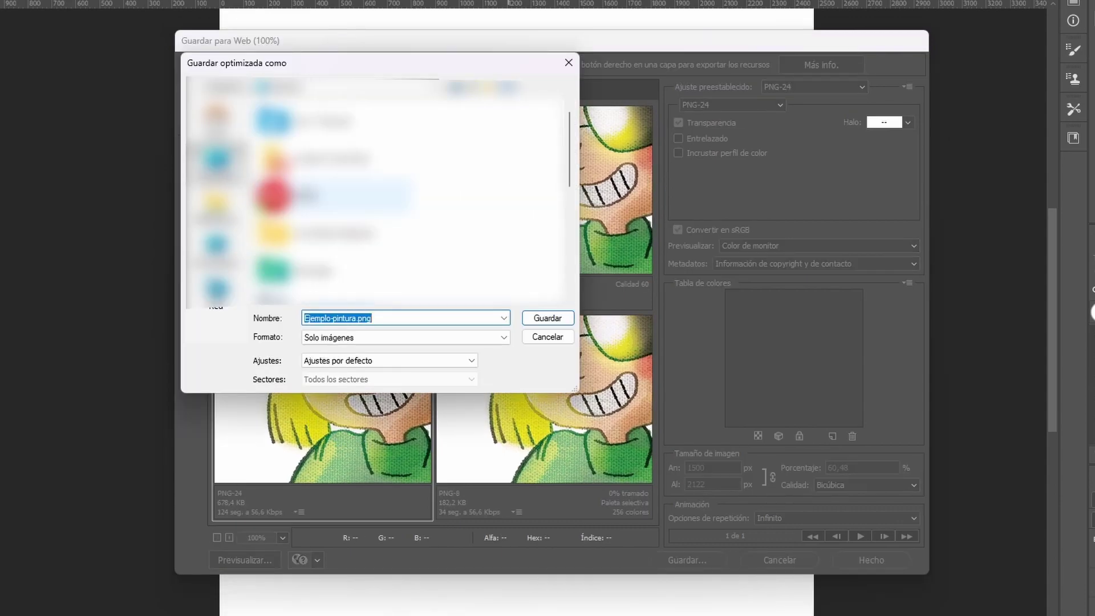
left_click(538, 323)
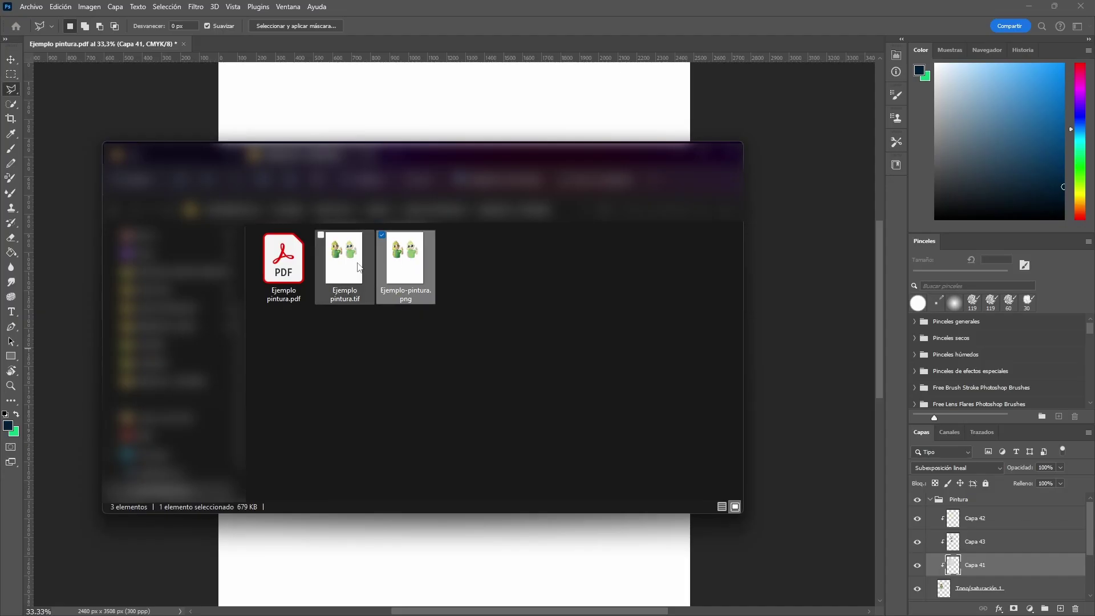
left_click(358, 266)
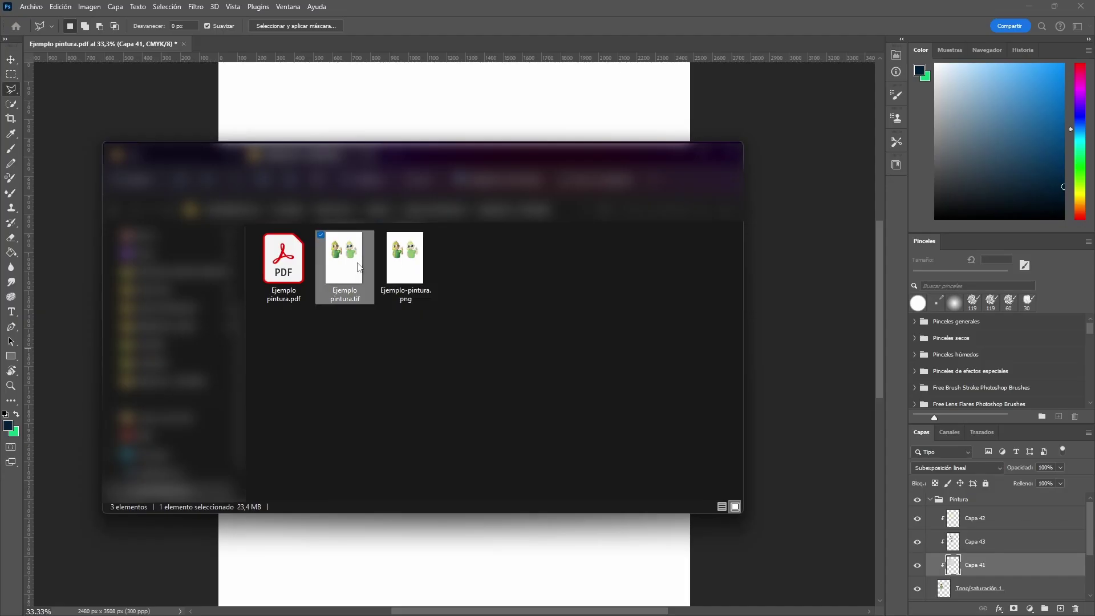
left_click(419, 267)
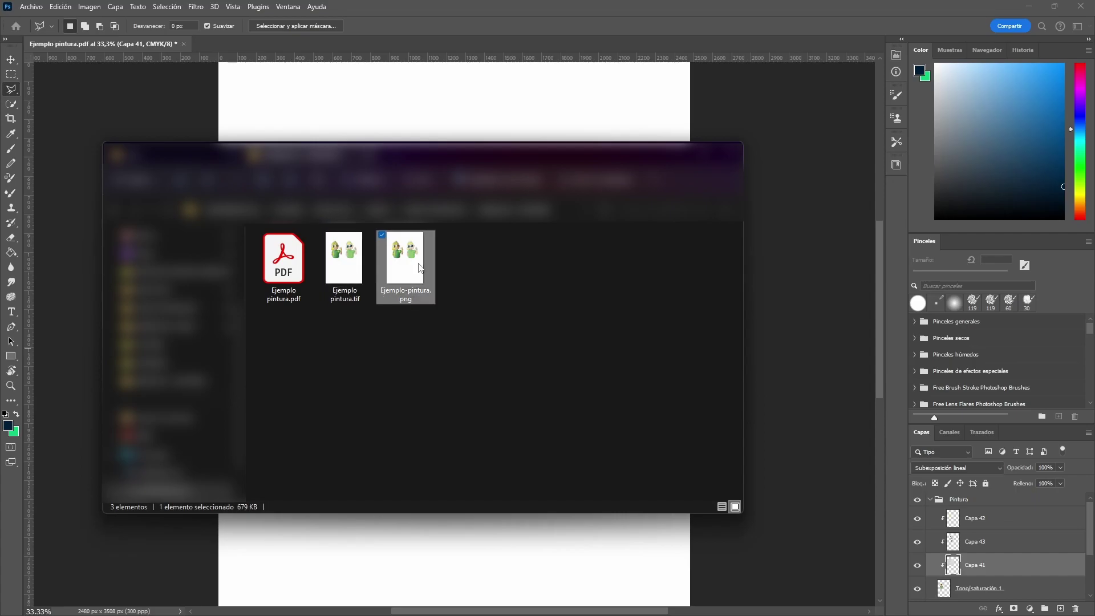
View the saved TIFF in Windows Photo Viewer, flipping repeatedly against Ejemplo-pintura.png to compare
double_click(366, 265)
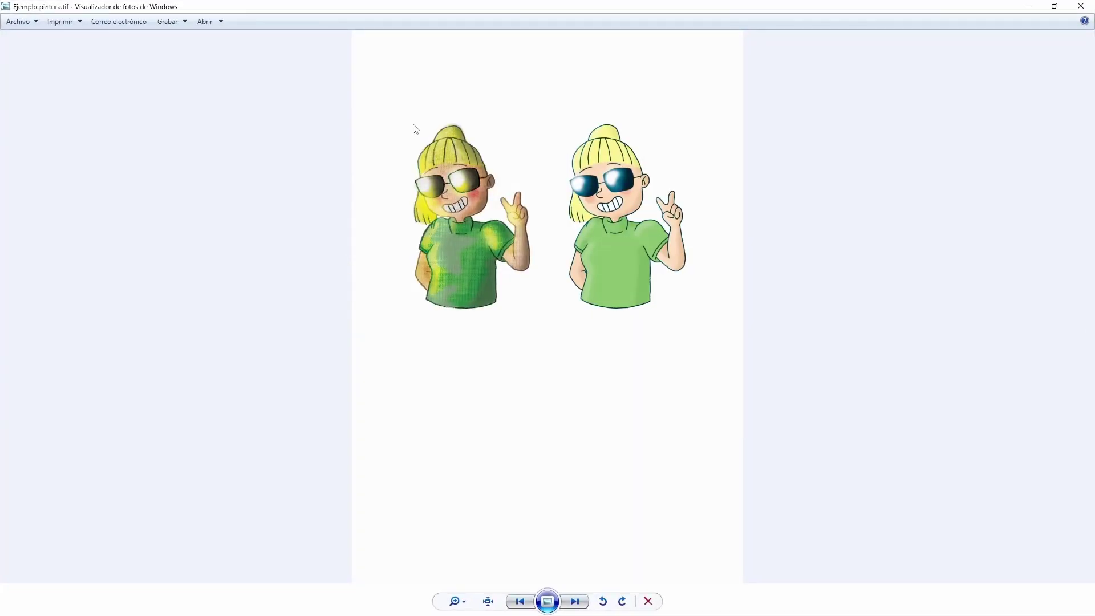
key("Right")
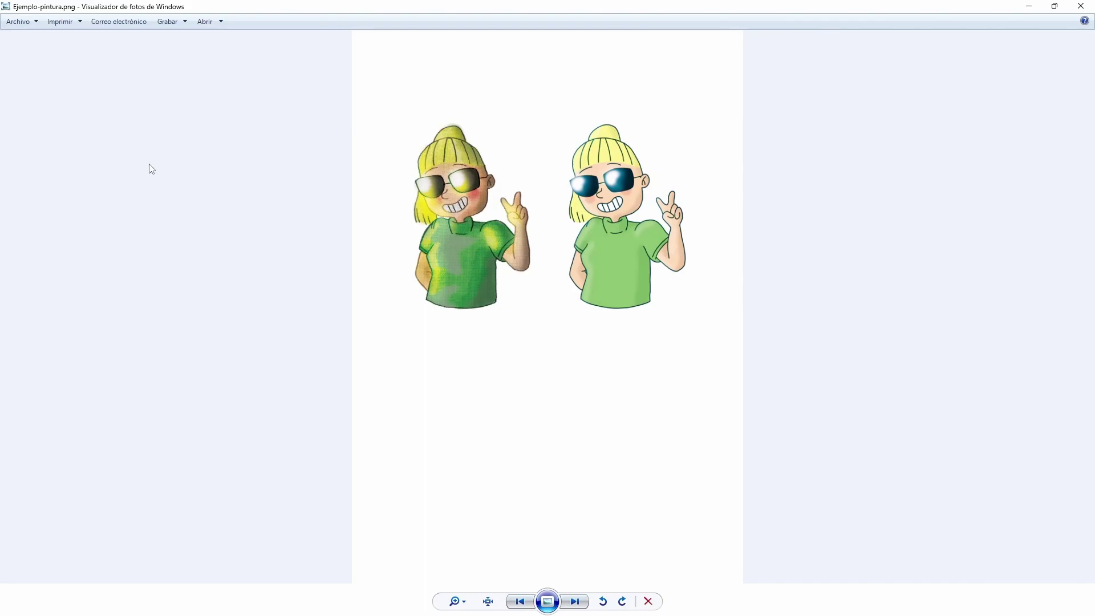
key("Left")
key("Right")
key("Left")
key("Right")
key("Left")
key("Right")
key("Left")
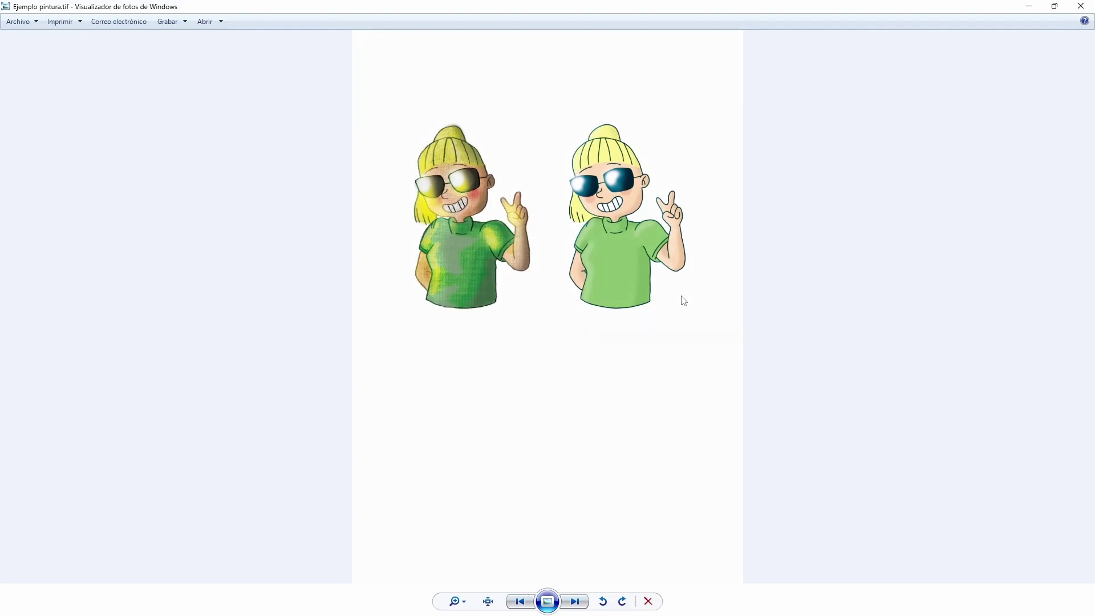
key("Right")
key("Left")
key("Right")
key("Left")
key("Right")
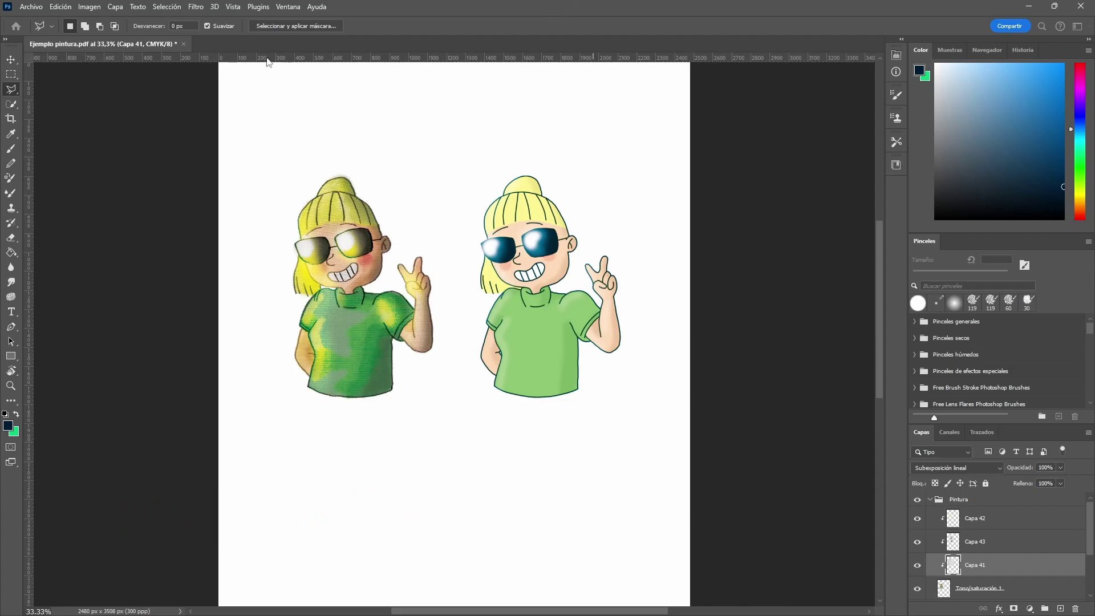
left_click(31, 7)
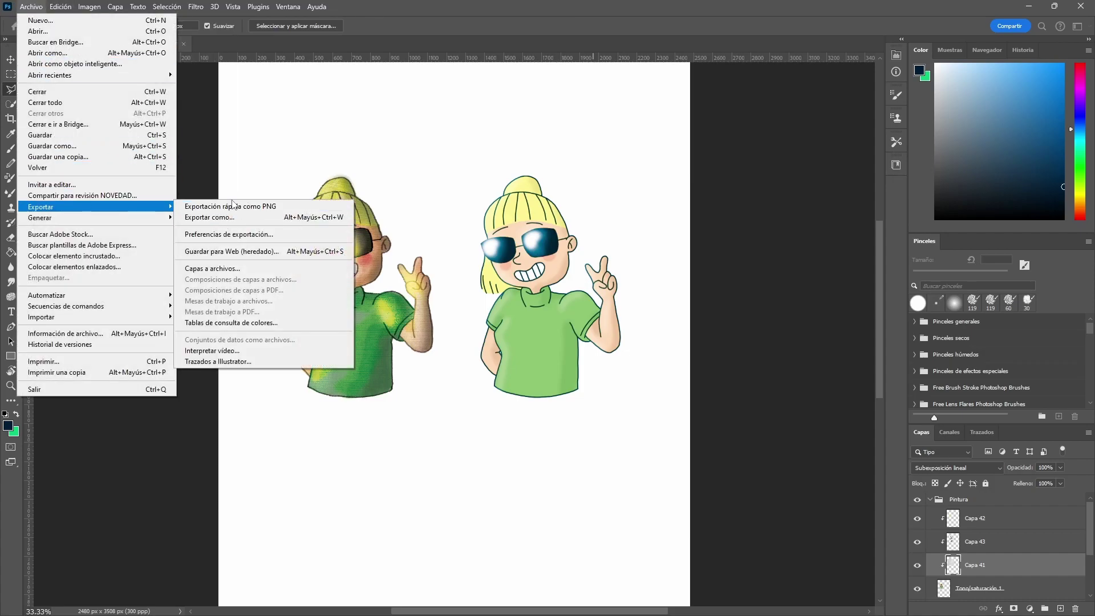
mouse_move(40, 206)
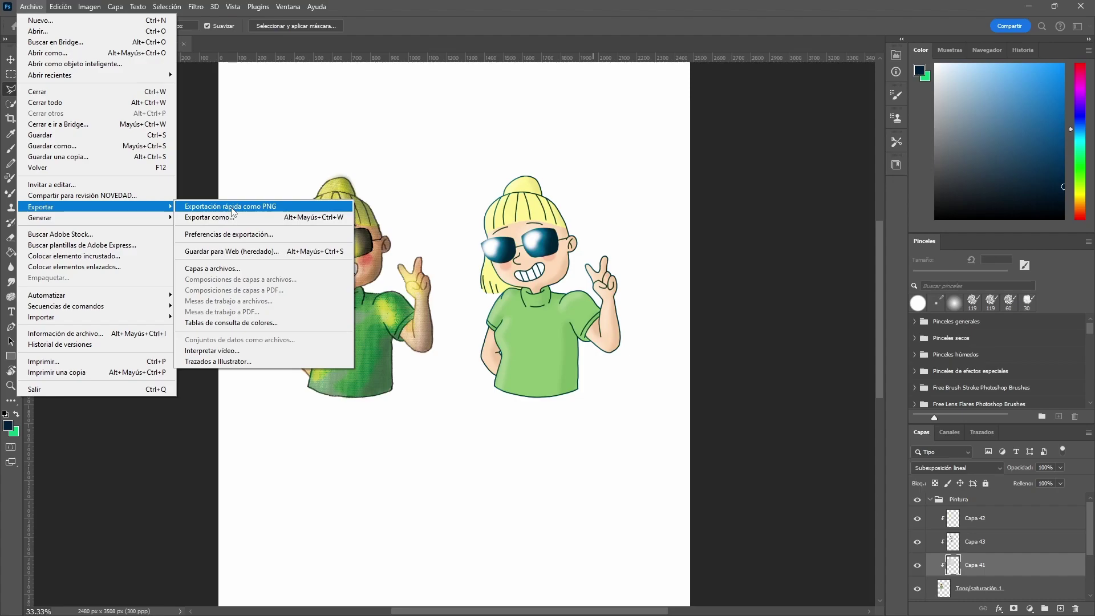
left_click(362, 7)
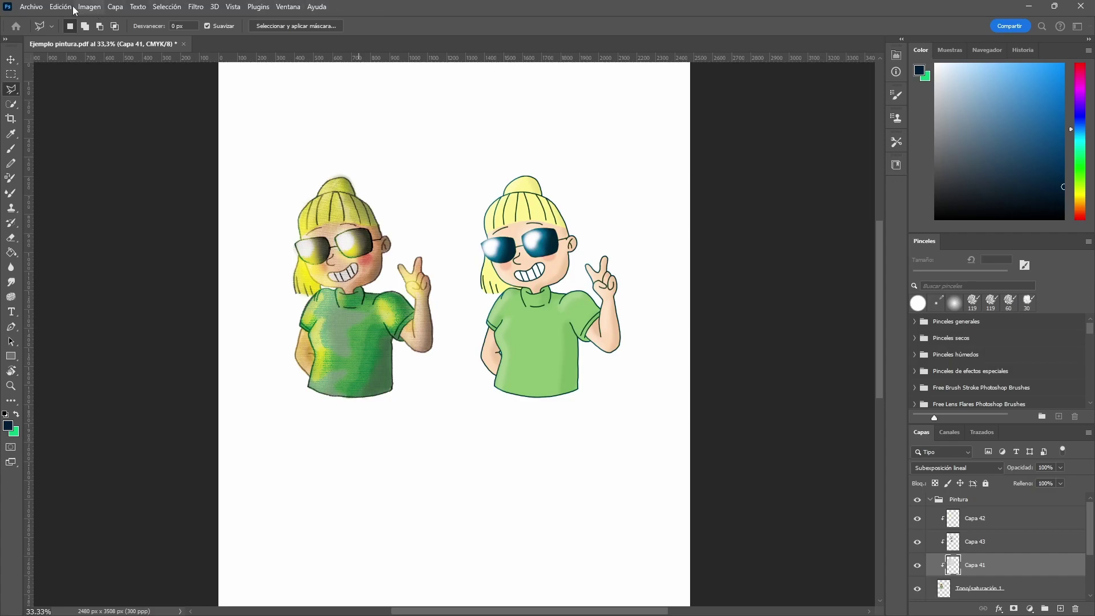
left_click(30, 6)
left_click(68, 146)
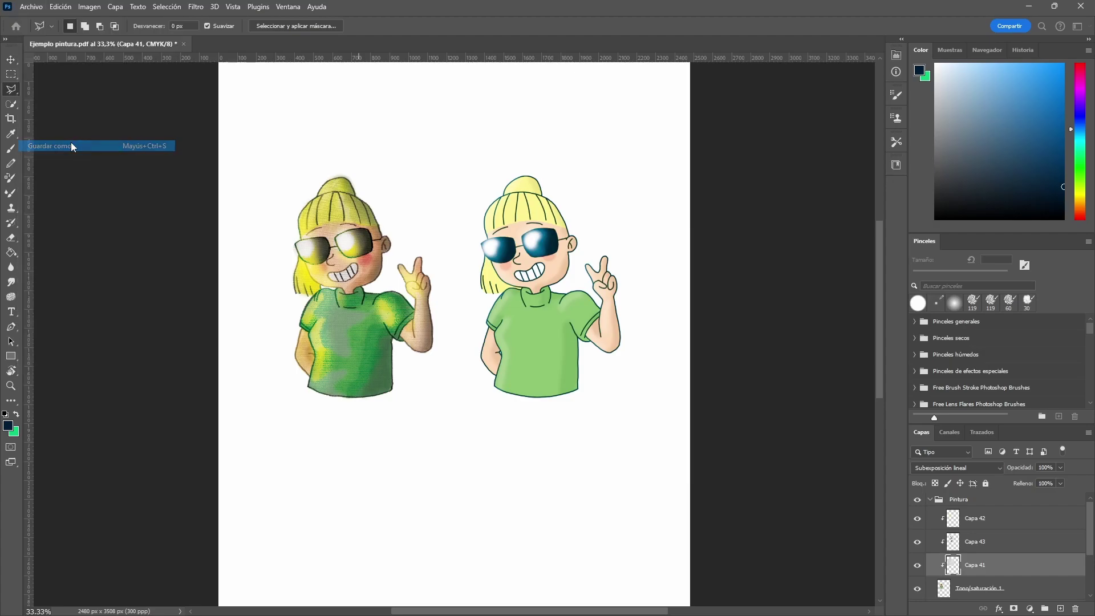
left_click(135, 371)
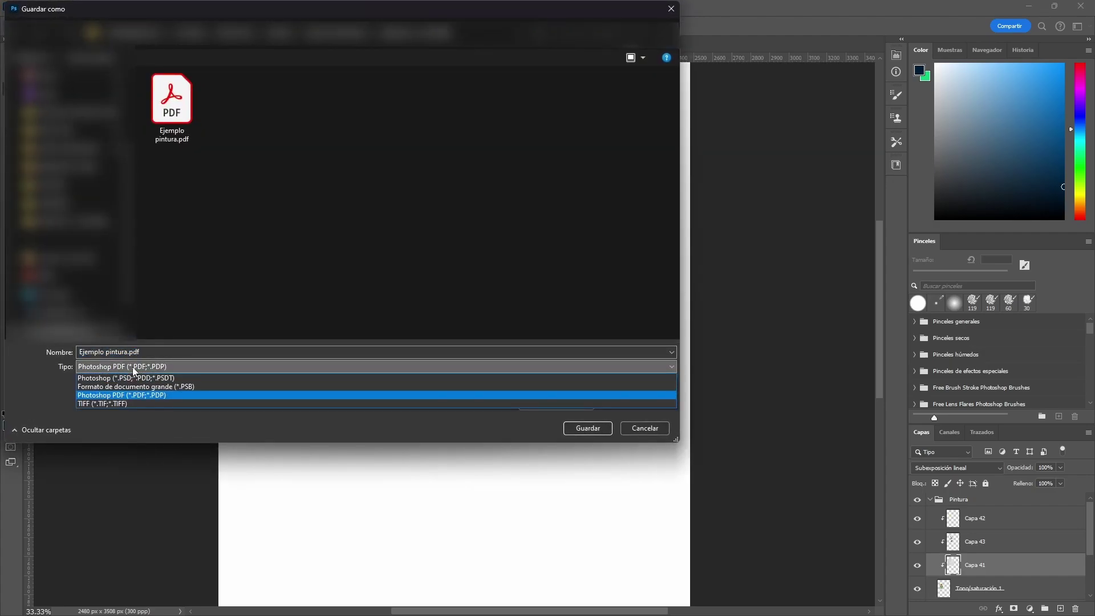
left_click(128, 378)
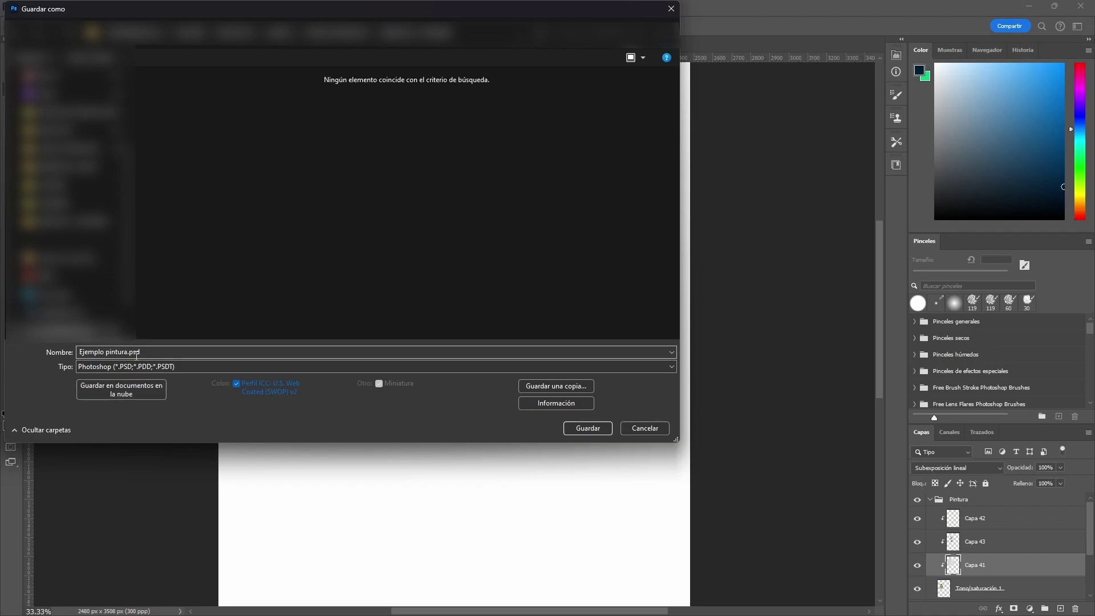
left_click(645, 428)
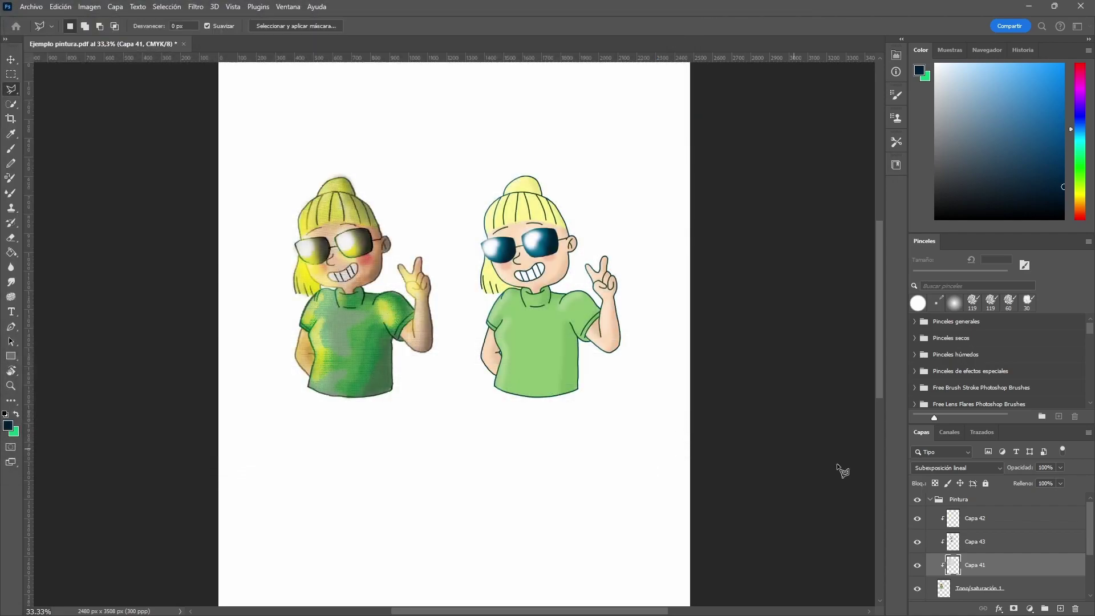
Select the Pintura layer group and collapse it in the Capas panel
left_click(930, 505)
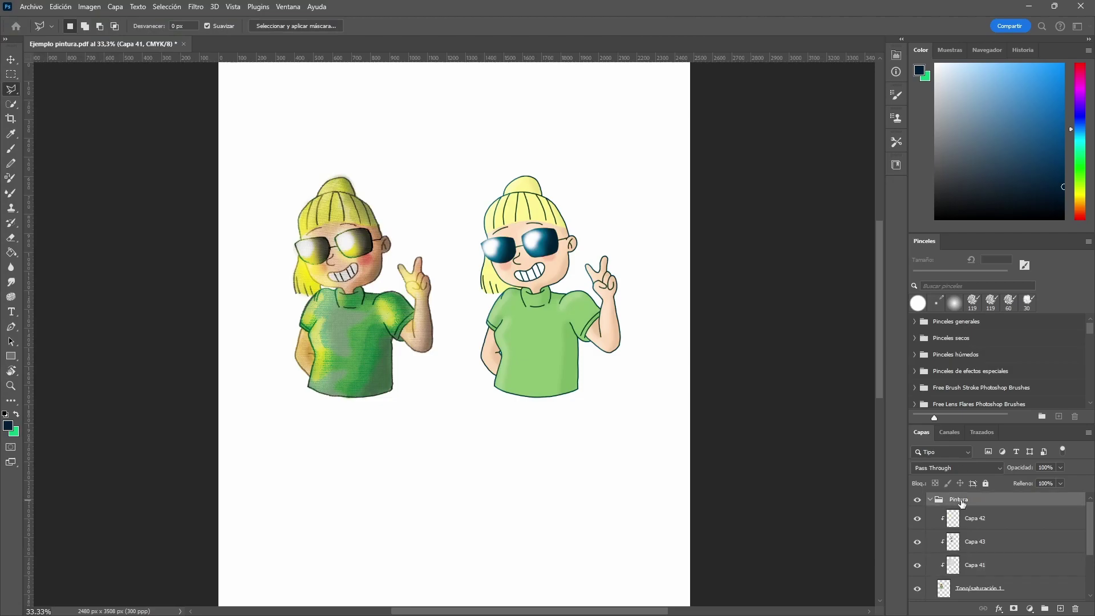
left_click(929, 501)
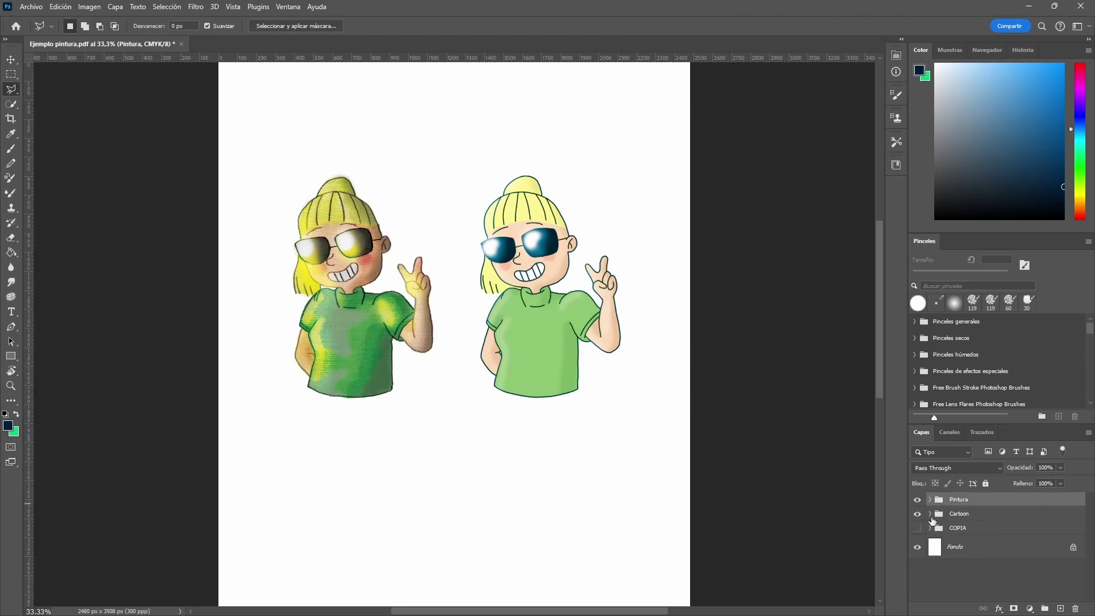